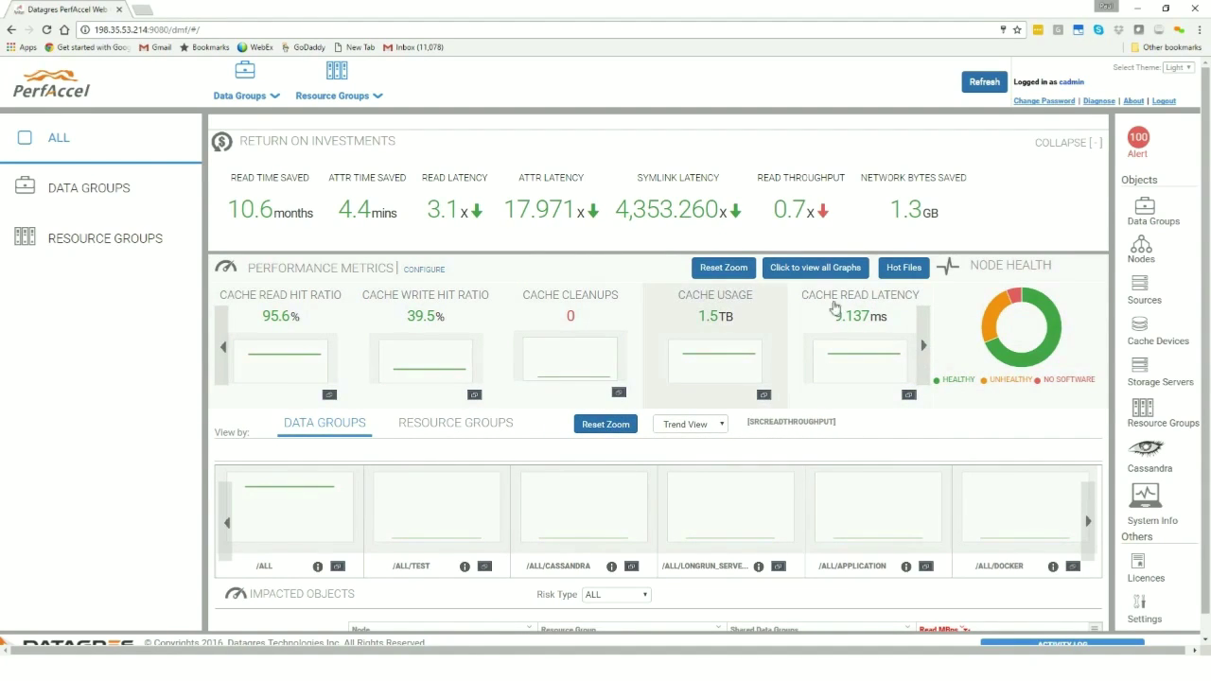
- Browse the performance metrics from cache read latency through source symlink latency, and return to the source read and write metrics
left_click(923, 347)
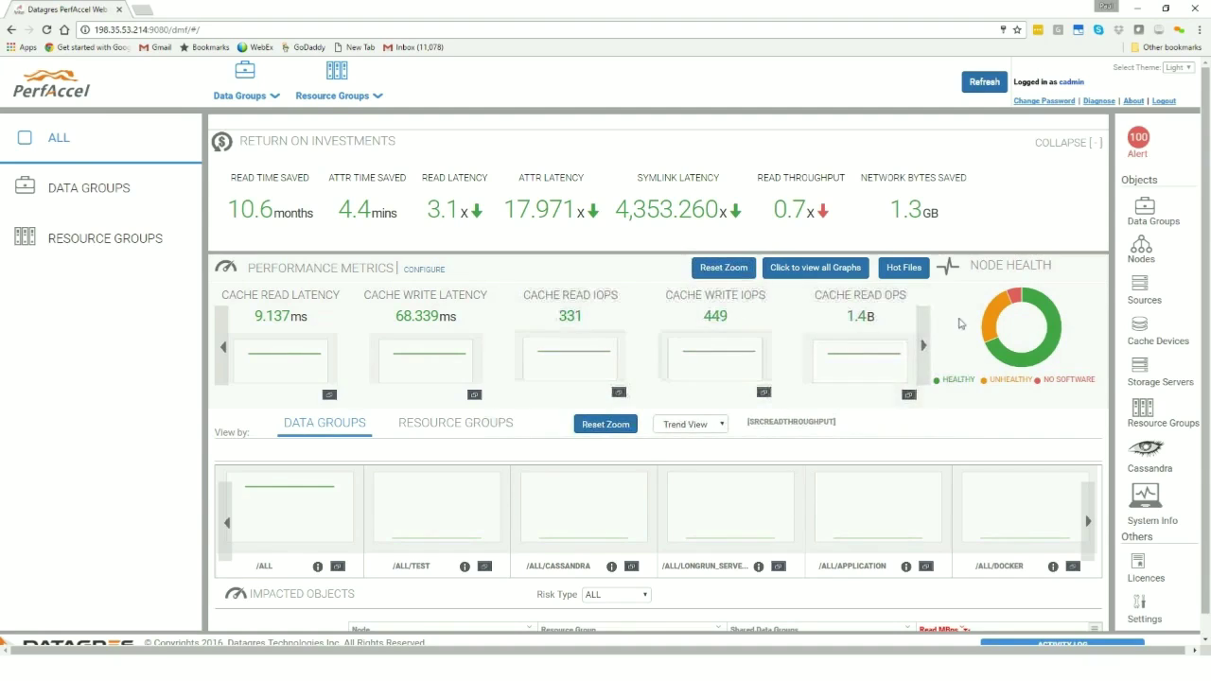
left_click(923, 347)
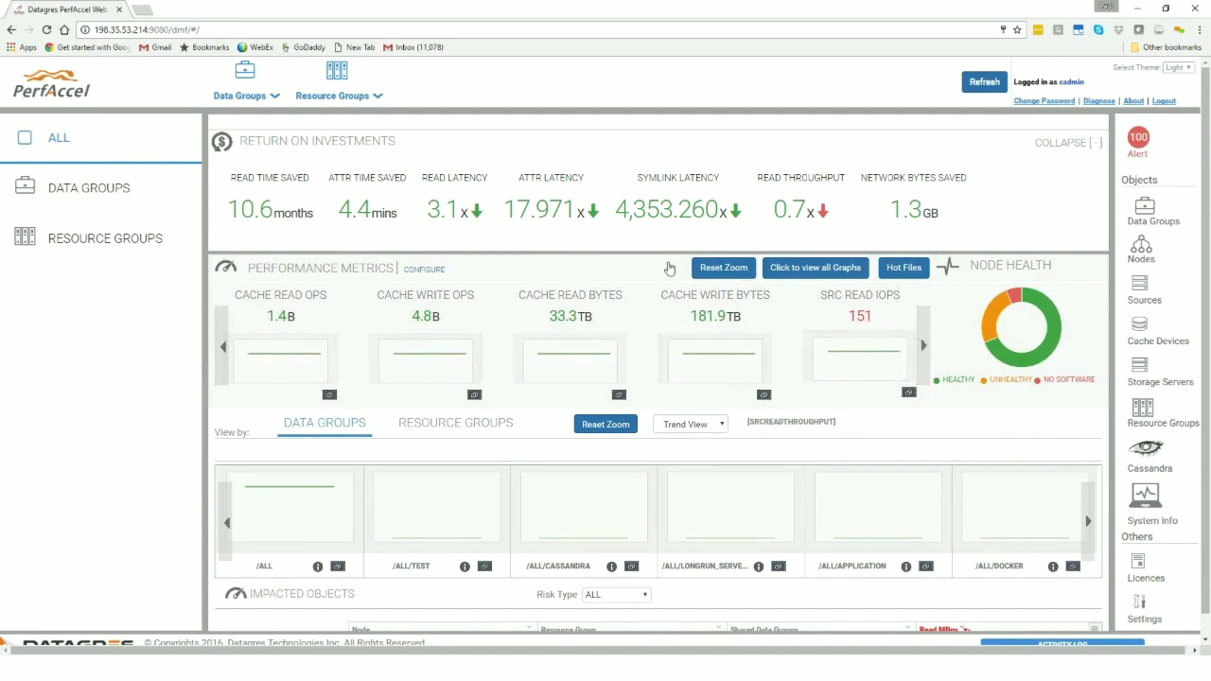
left_click(926, 347)
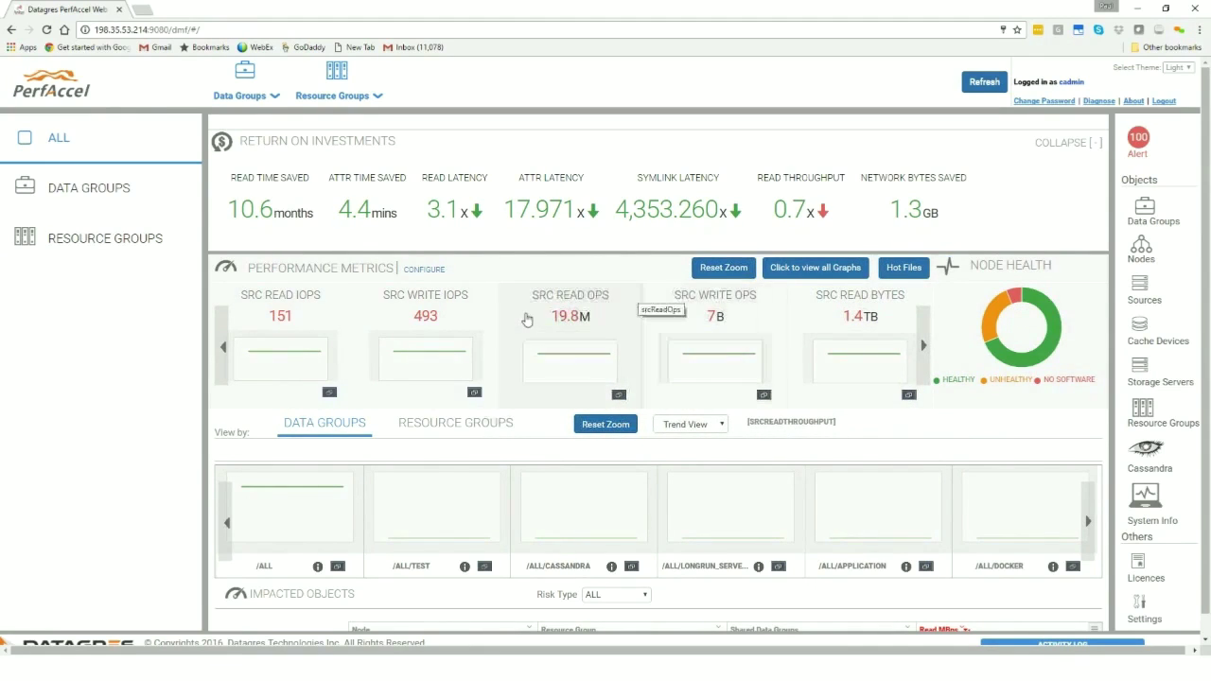
left_click(926, 351)
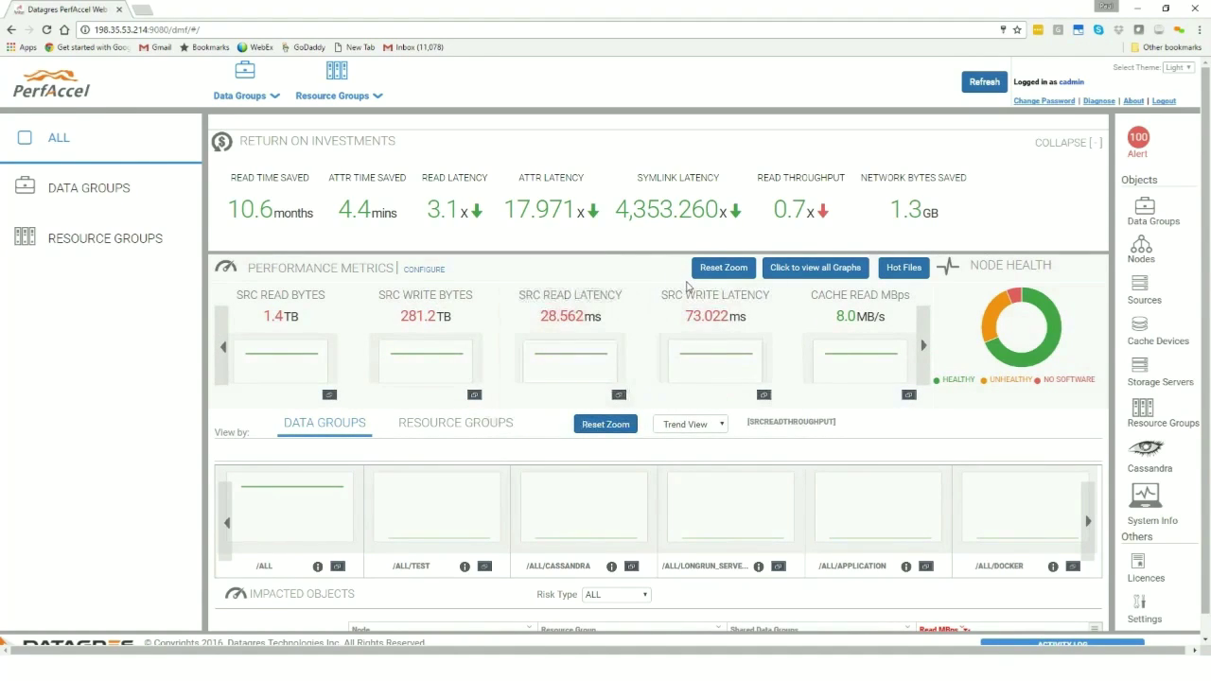
left_click(924, 345)
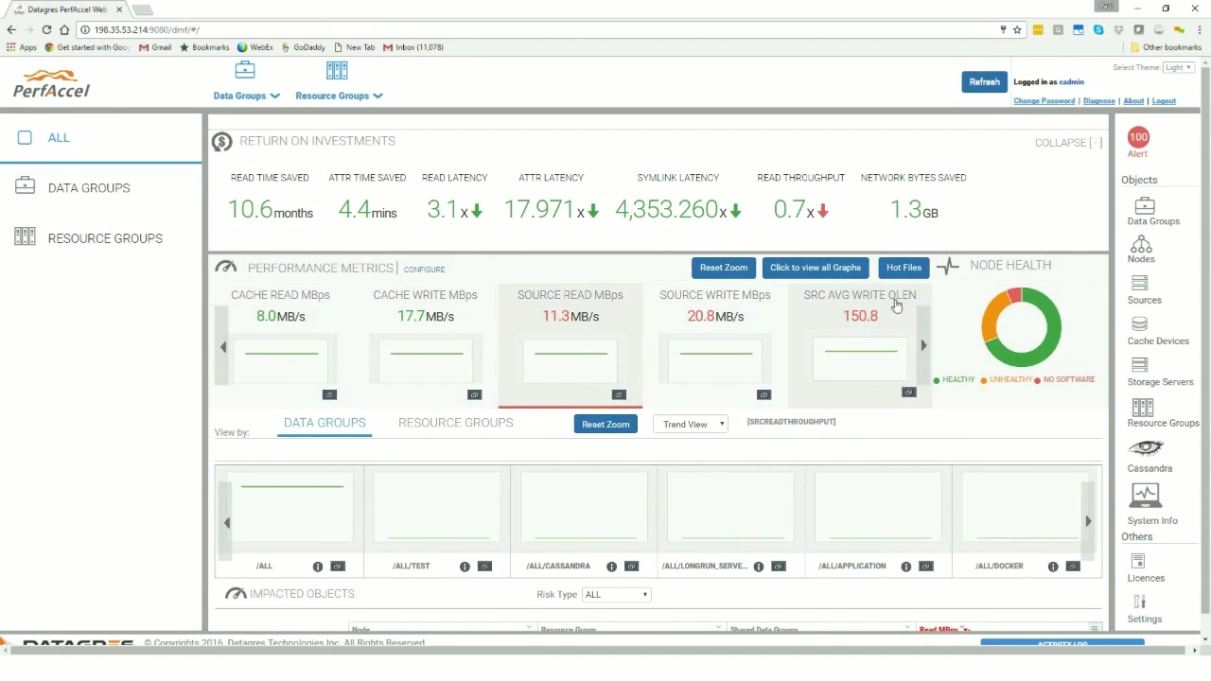
left_click(920, 347)
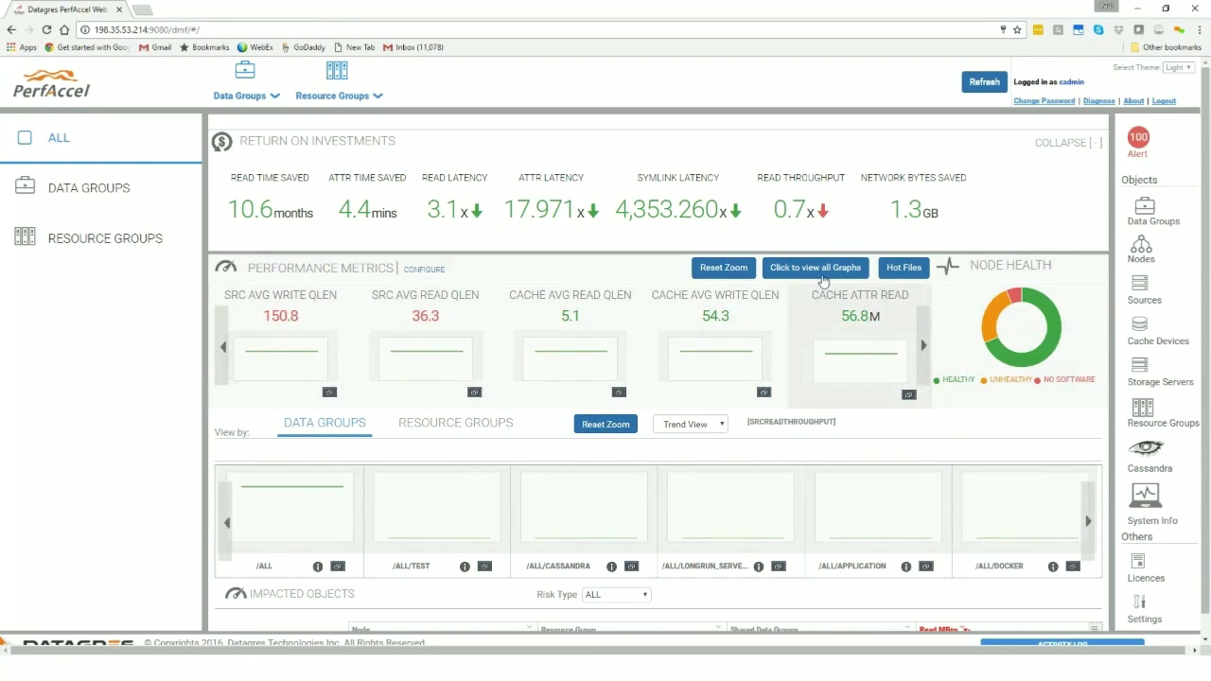
left_click(920, 347)
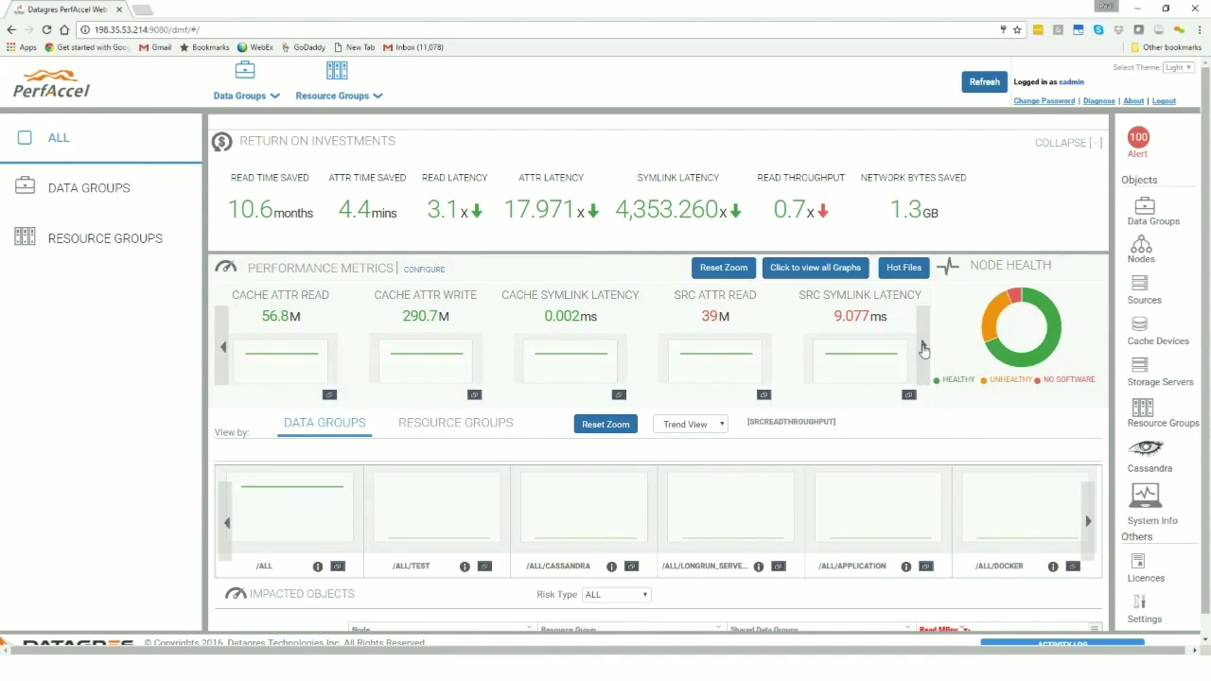
left_click(224, 348)
left_click(224, 348)
left_click(224, 350)
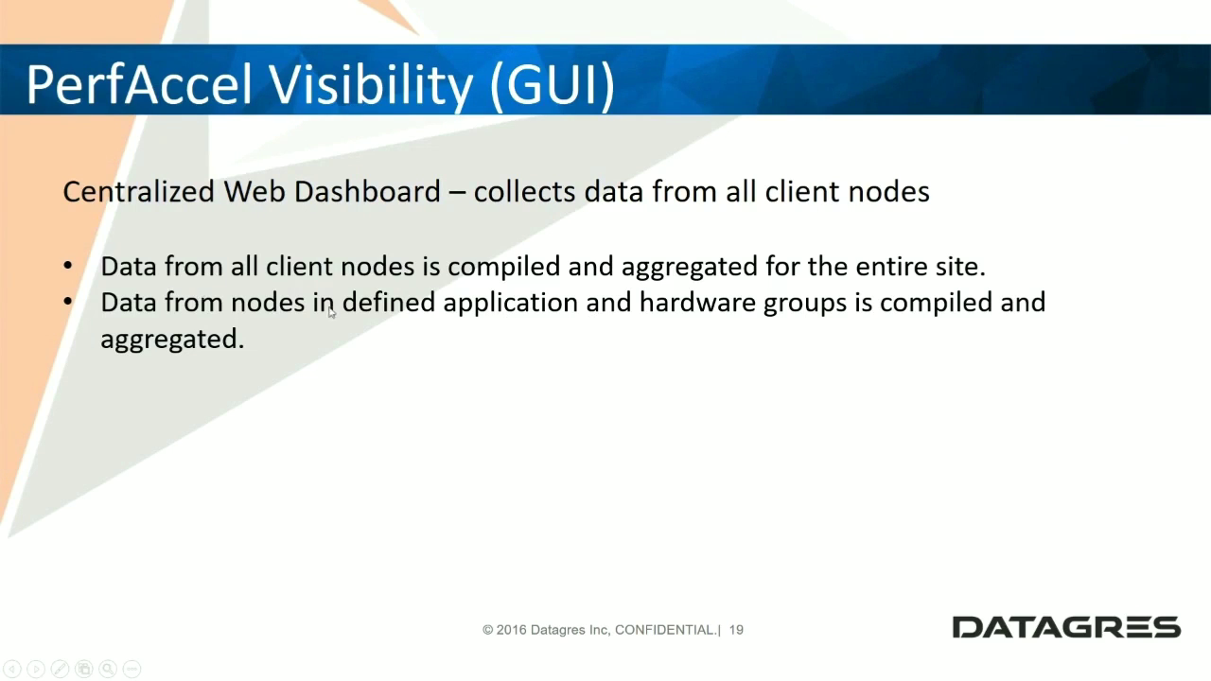
- Reveal the slide bullet about comparing a specific metric between groups and devices, and switch to the PerfAccel dashboard
left_click(741, 306)
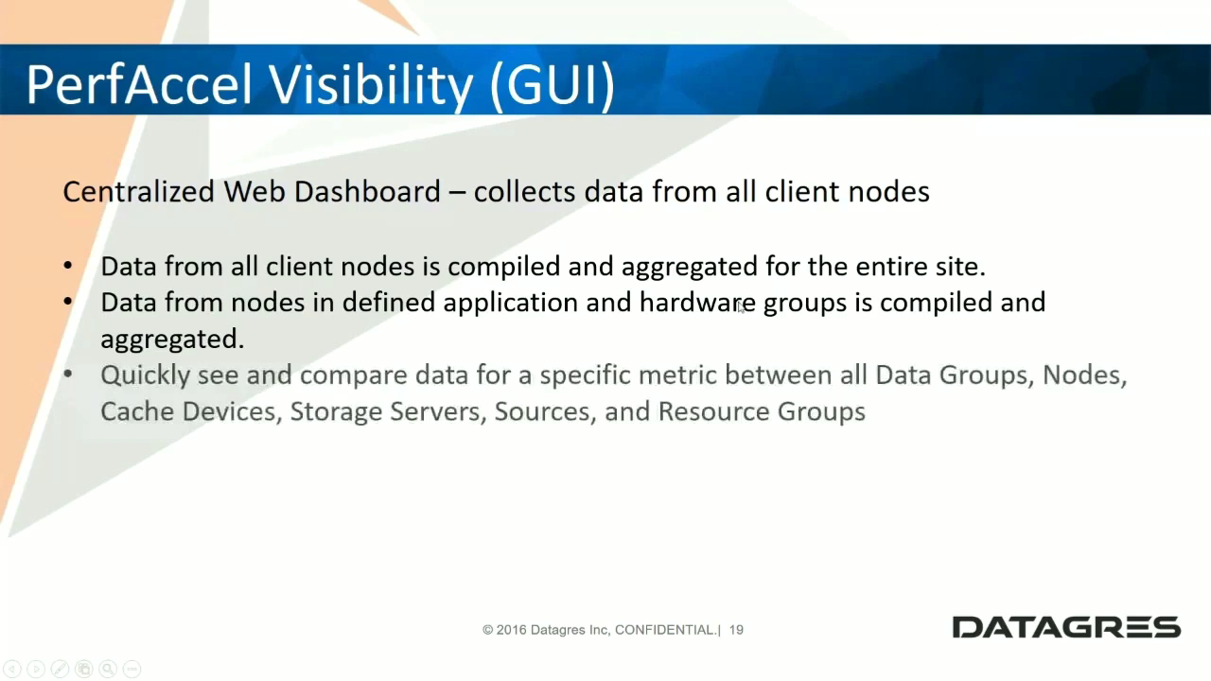
key("alt+Tab")
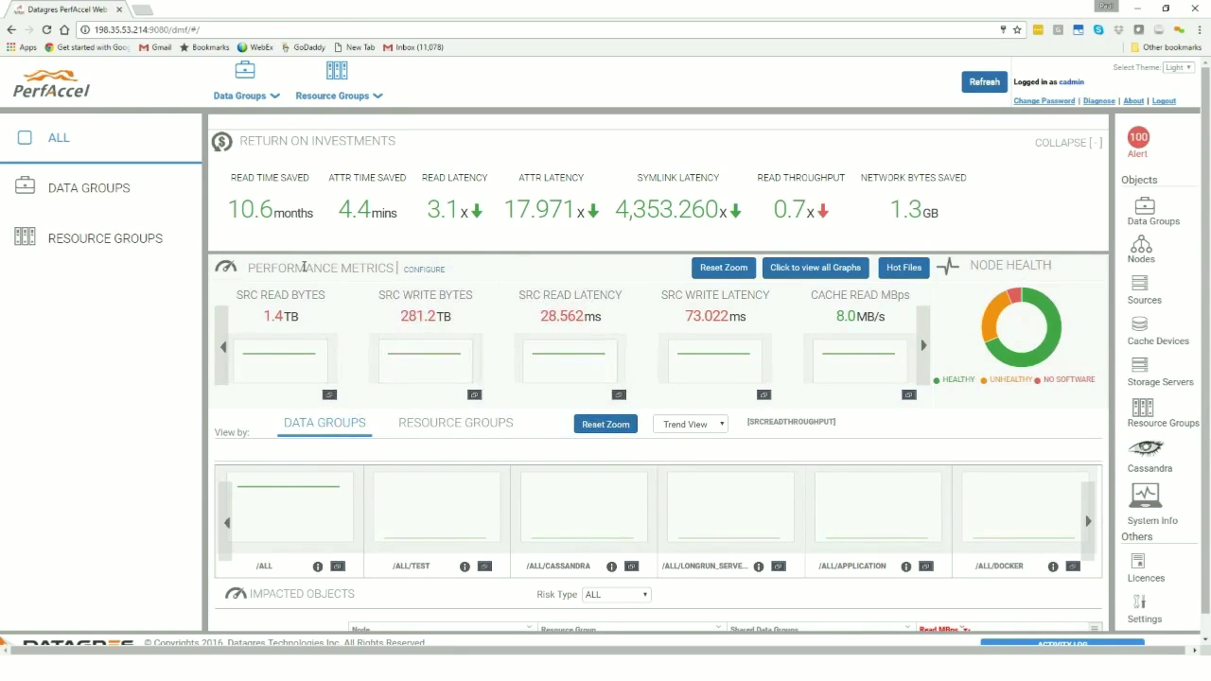
- Expand the ALL tree in the data groups selector and open the resource groups selector
left_click(88, 190)
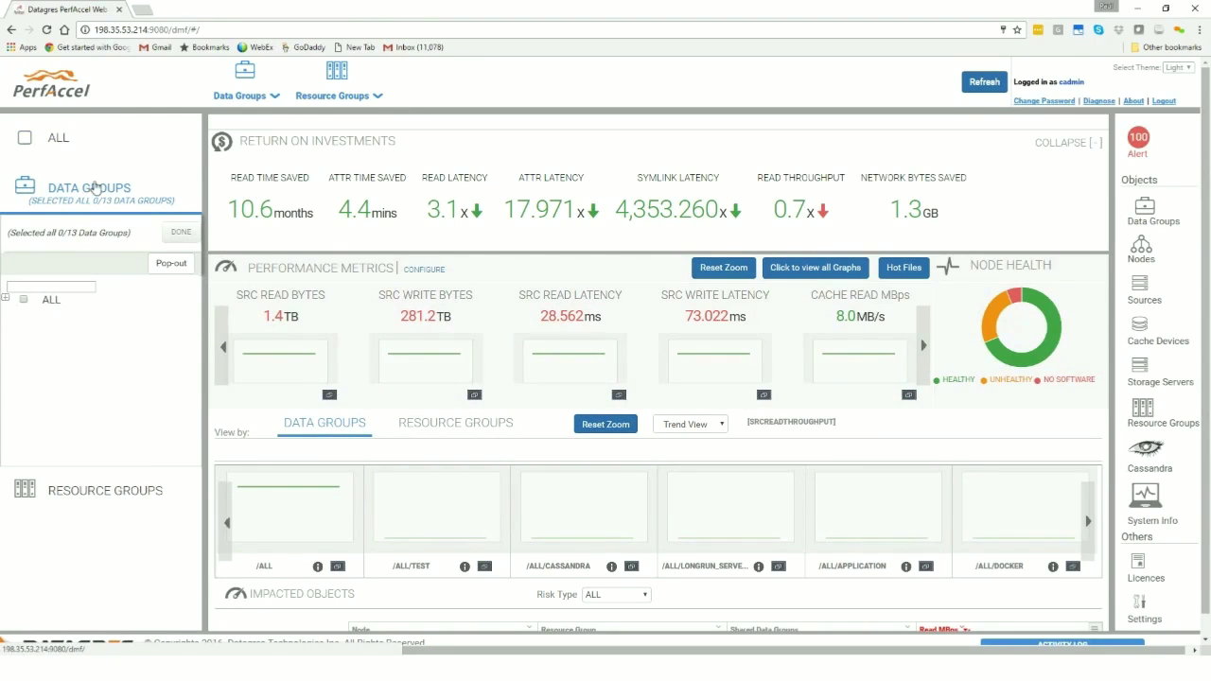
left_click(6, 299)
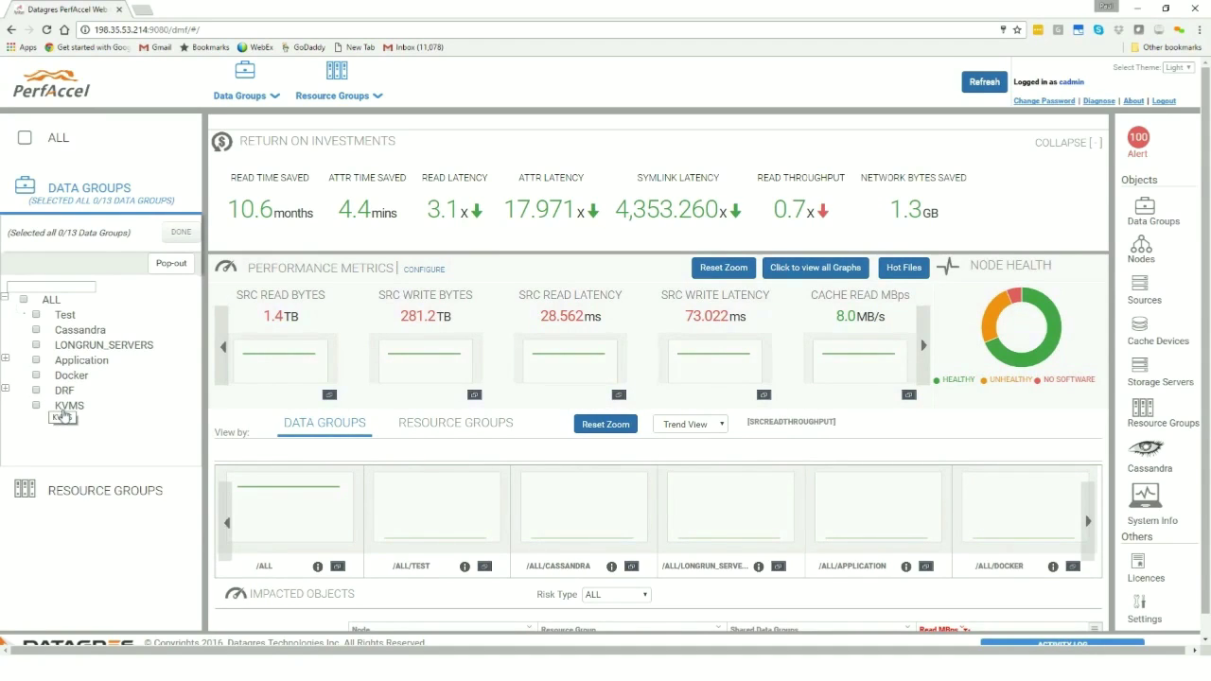
left_click(76, 494)
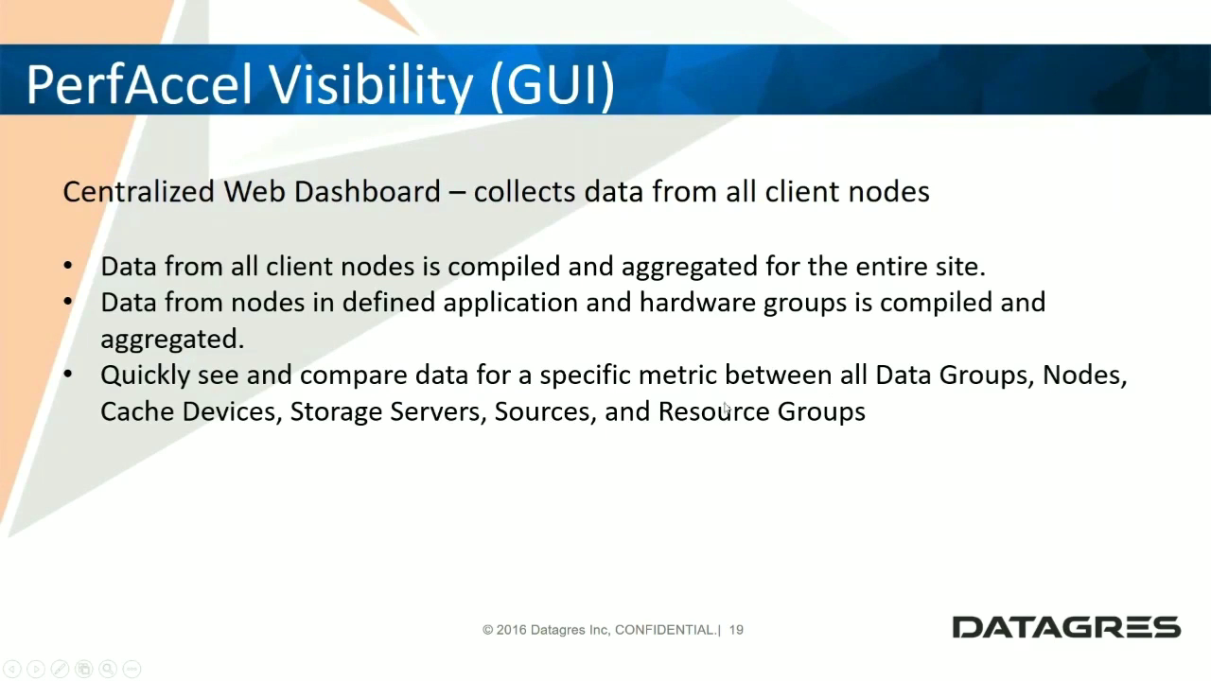
- Switch to the PerfAccel dashboard and review the impacted data groups, nodes, cache devices, sources and storage servers, ending on nodes
key("alt+Tab")
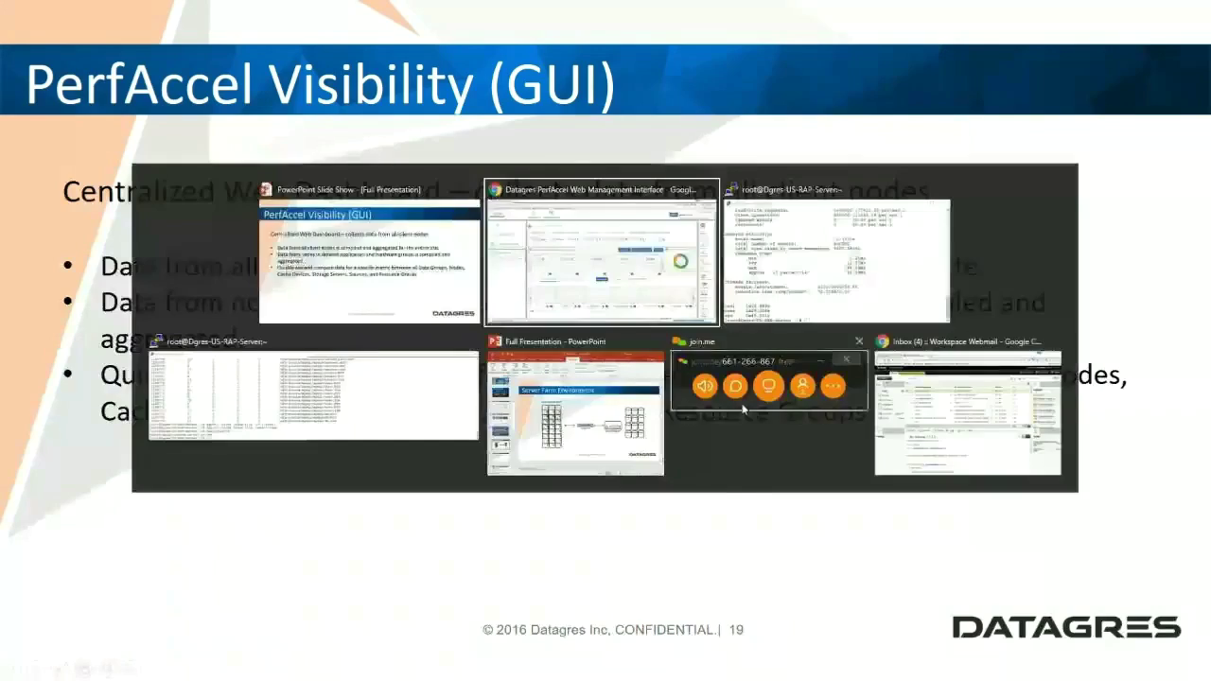
scroll(729, 398, "down", 5)
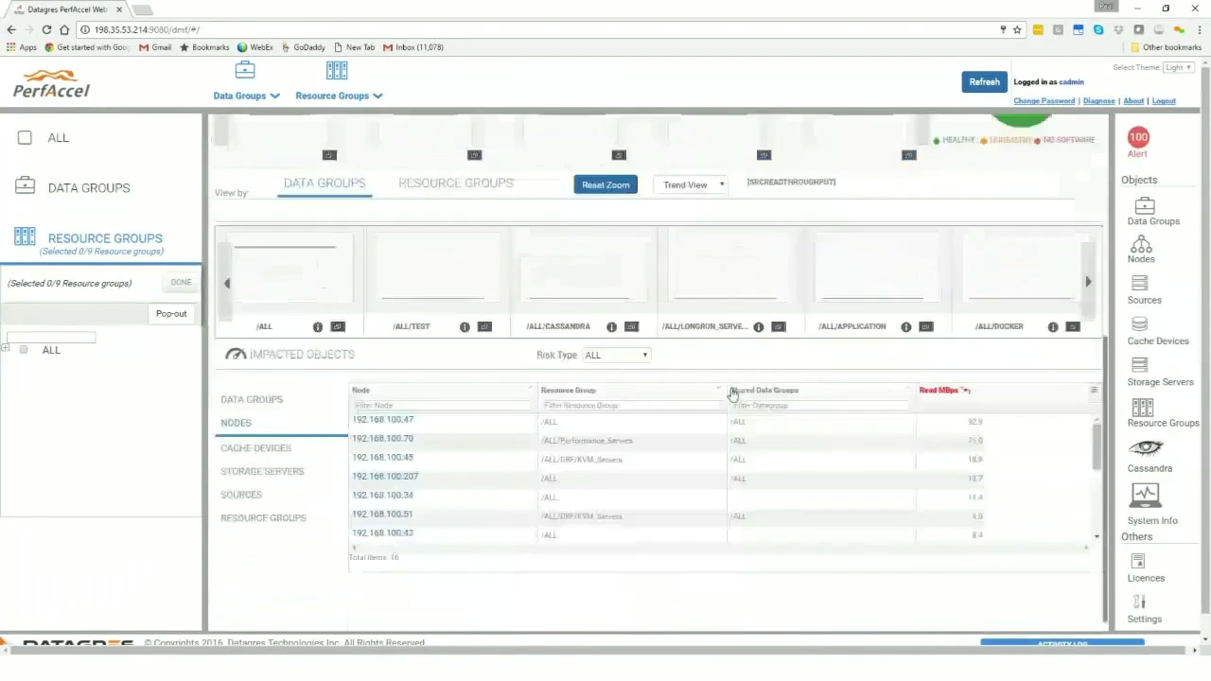
scroll(729, 431, "up", 2)
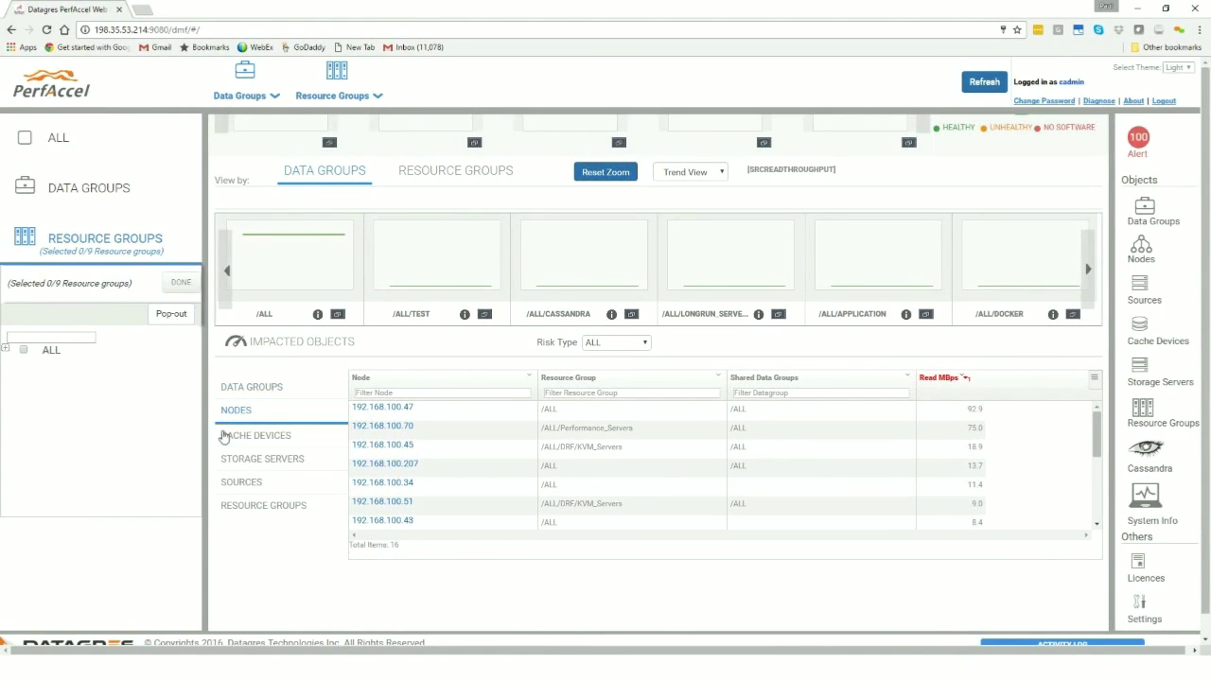
left_click(251, 388)
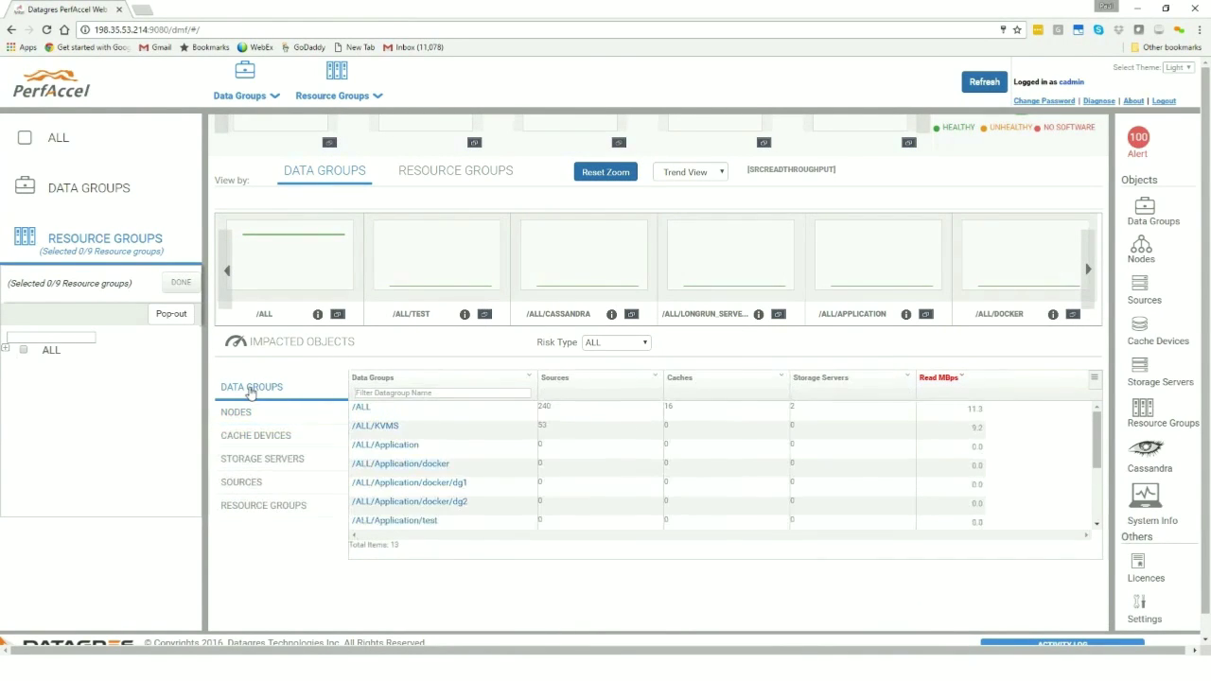
left_click(236, 413)
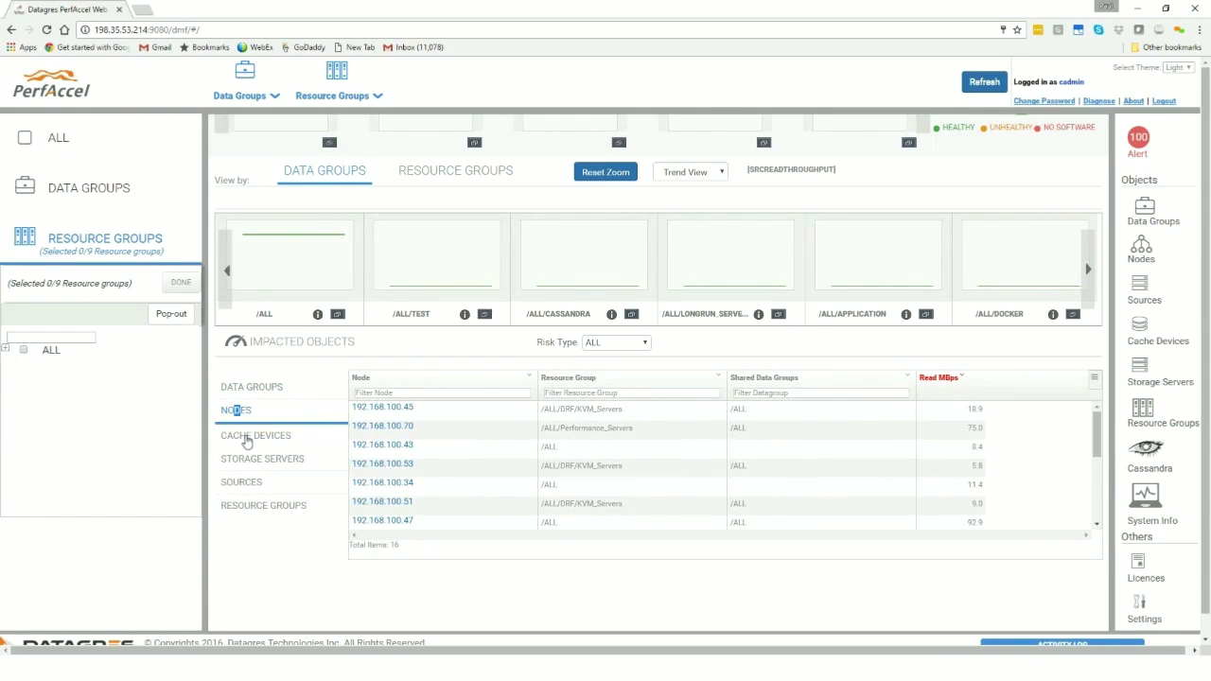
left_click(246, 436)
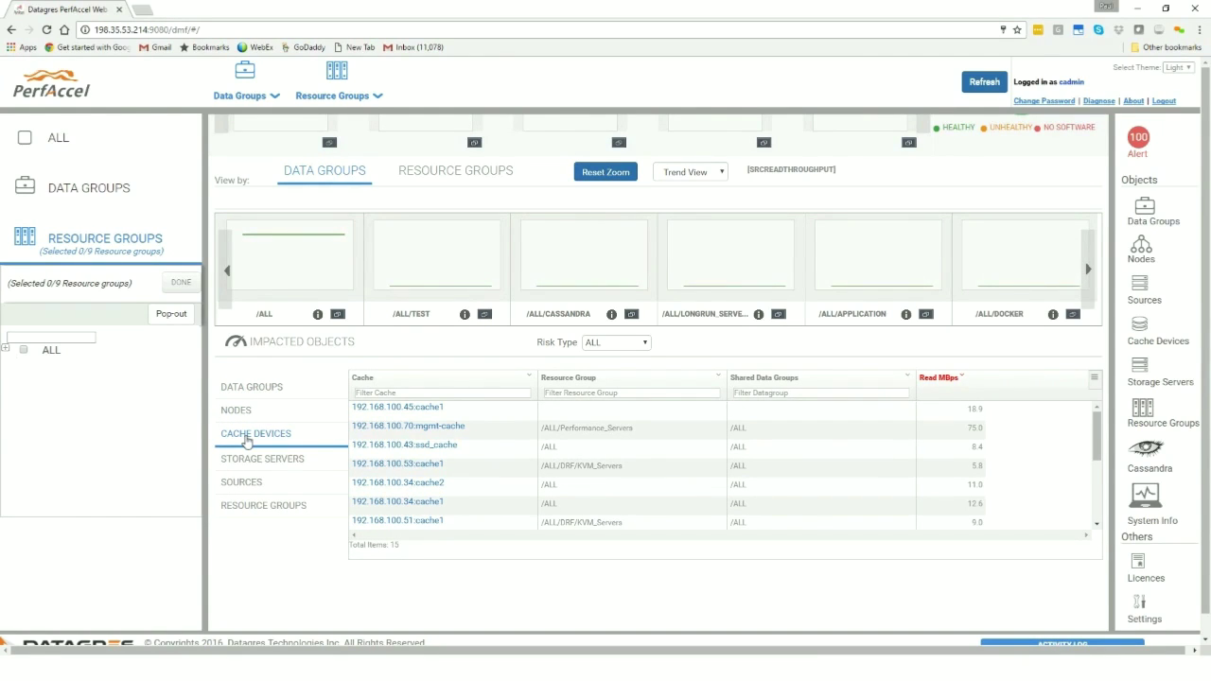
left_click(233, 485)
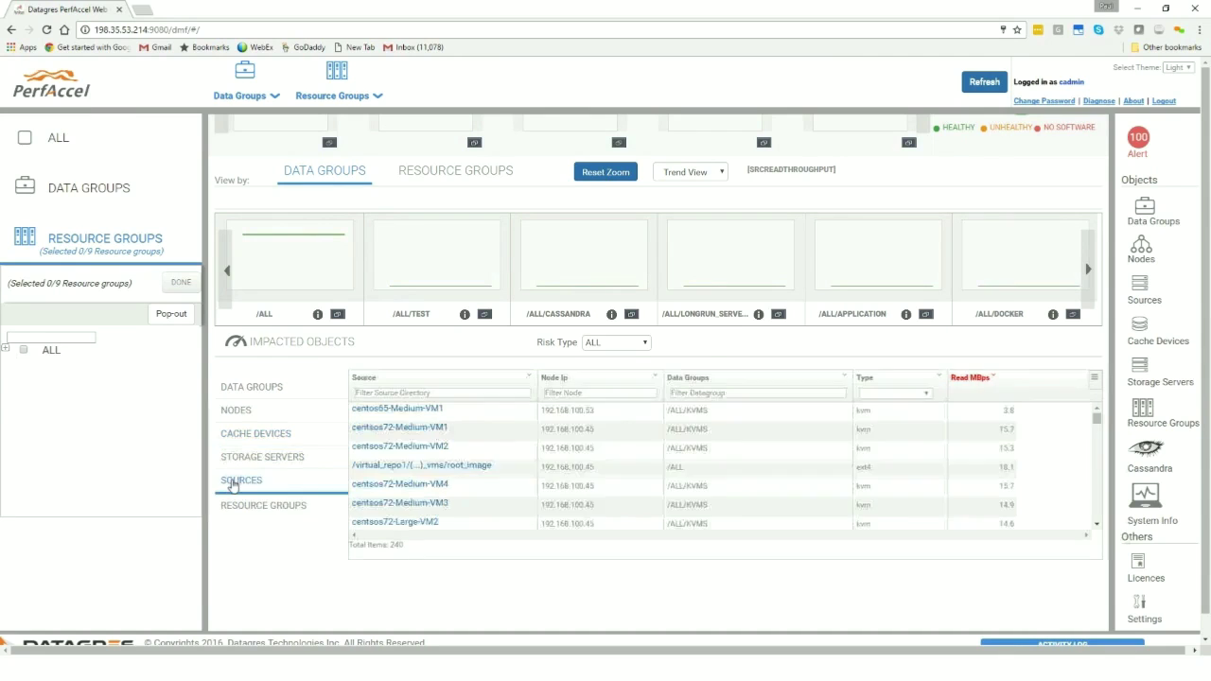
left_click(241, 462)
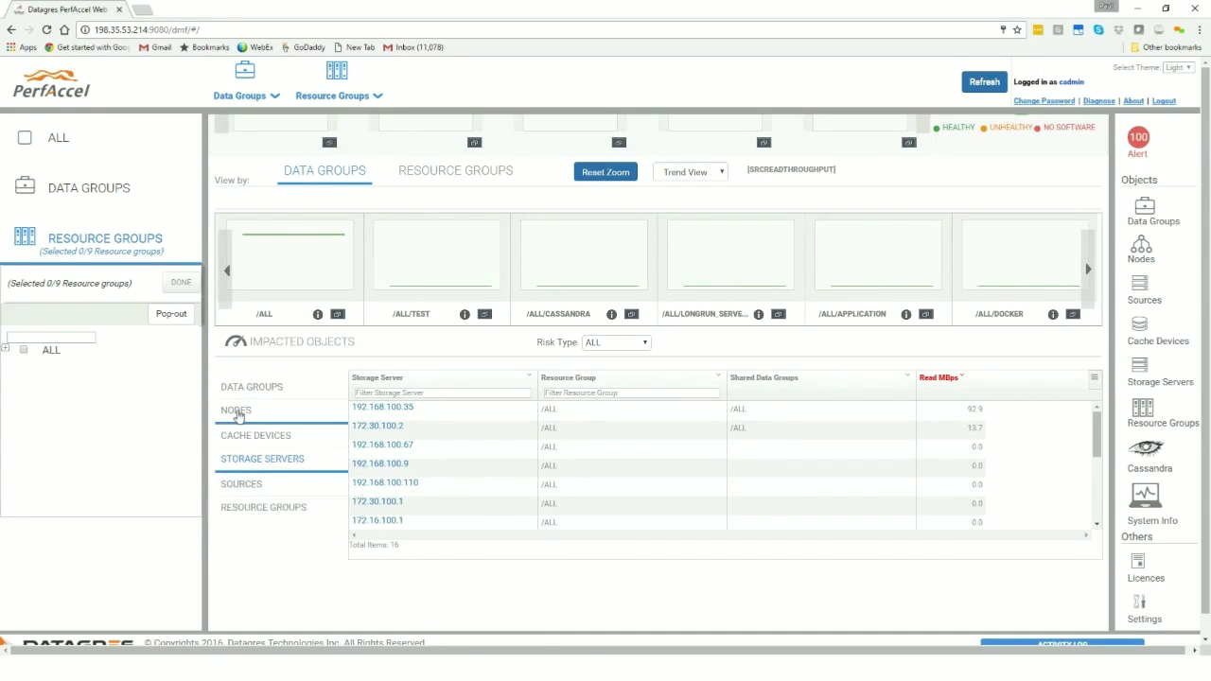
left_click(237, 412)
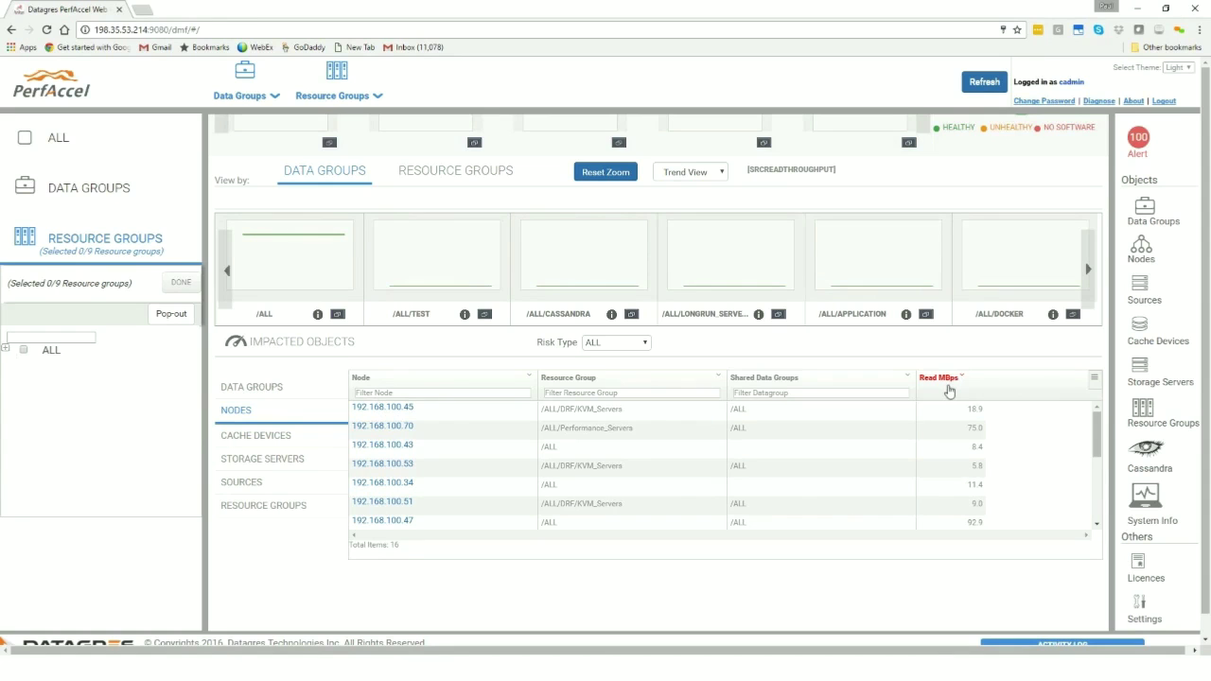
- Select the source read latency performance metric for the group graphs and the impacted nodes table
scroll(949, 391, "up", 3)
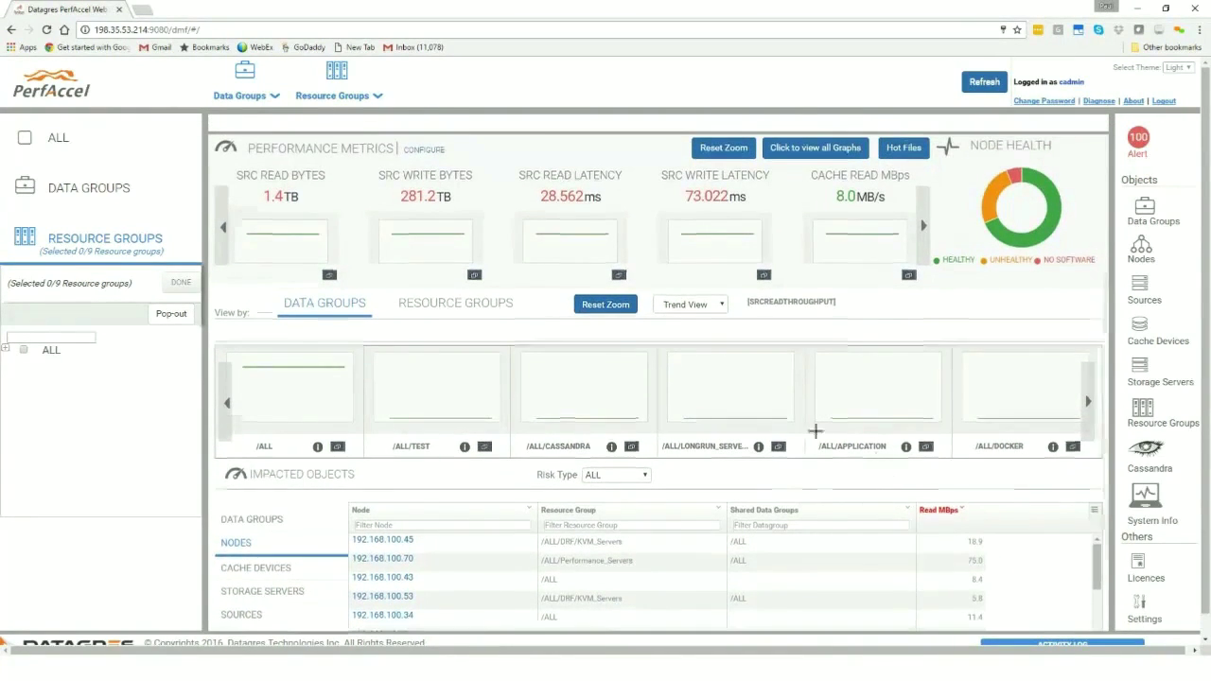
scroll(814, 427, "up", 2)
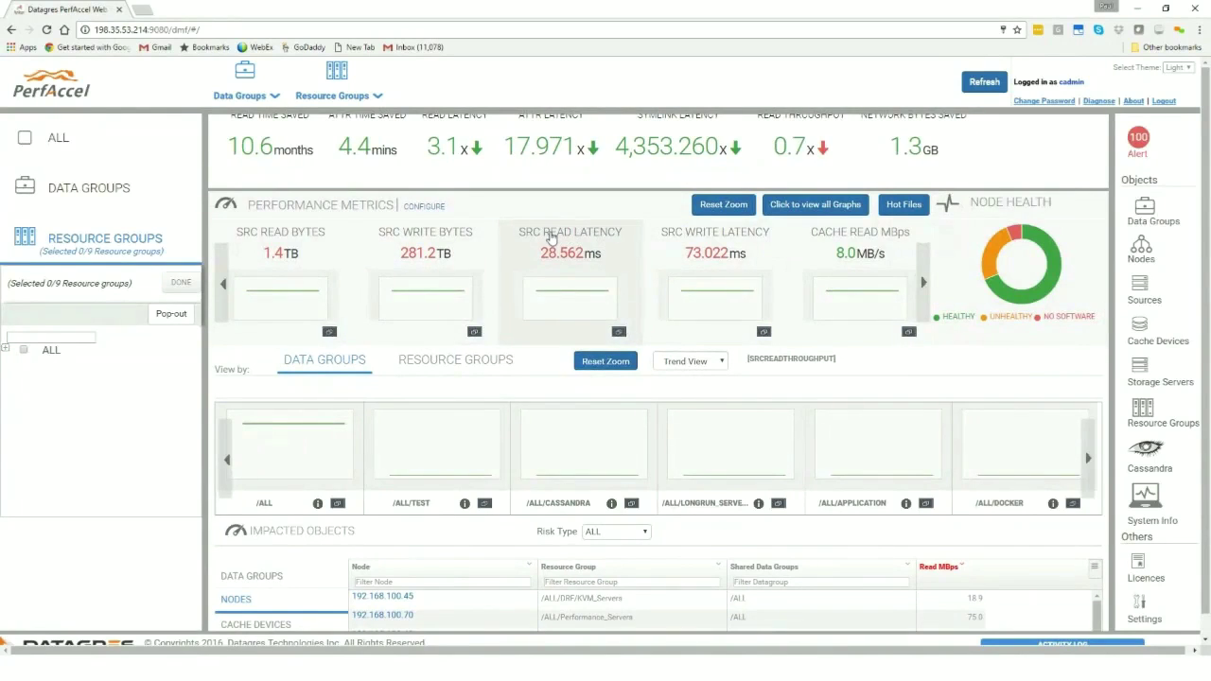
left_click(550, 237)
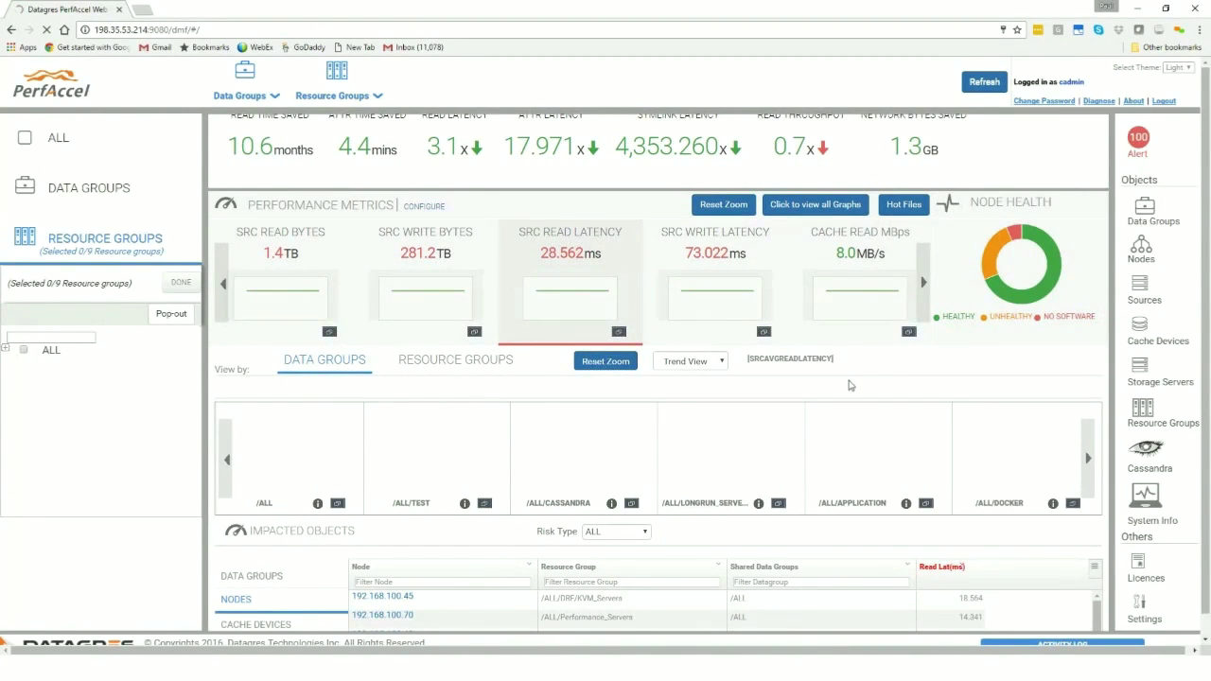
scroll(840, 402, "down", 4)
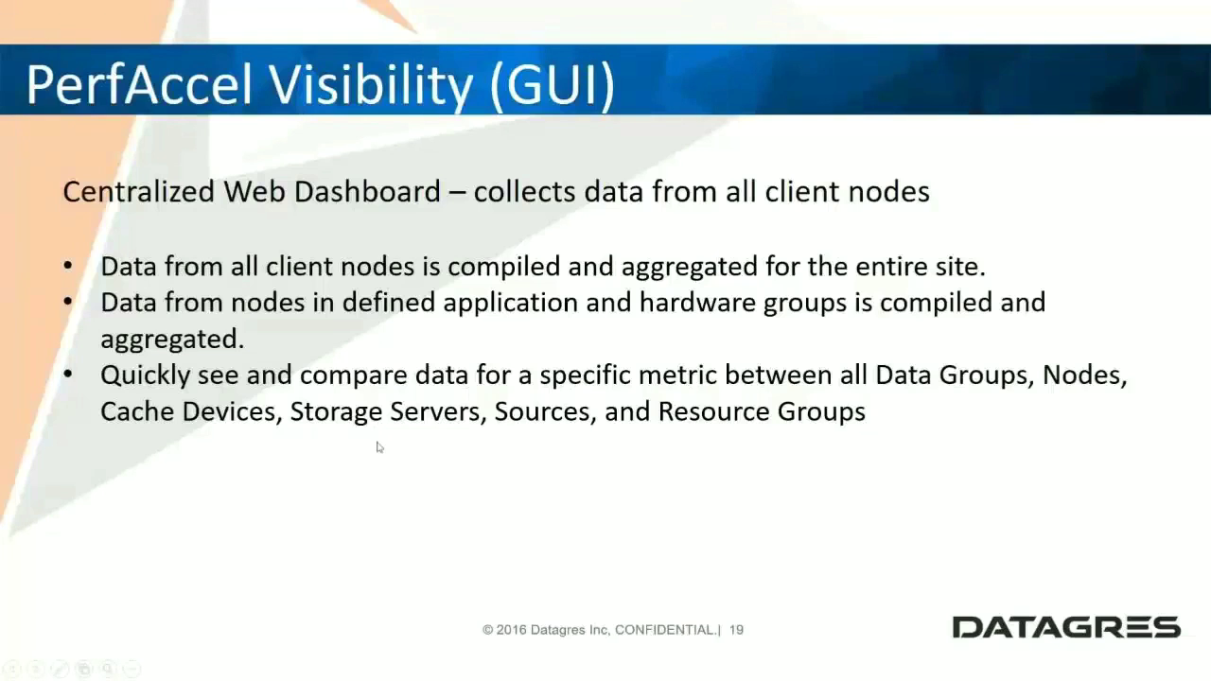
- Reveal the slide bullet about relationships from site level down to individual nodes, and switch to the PerfAccel dashboard
left_click(378, 447)
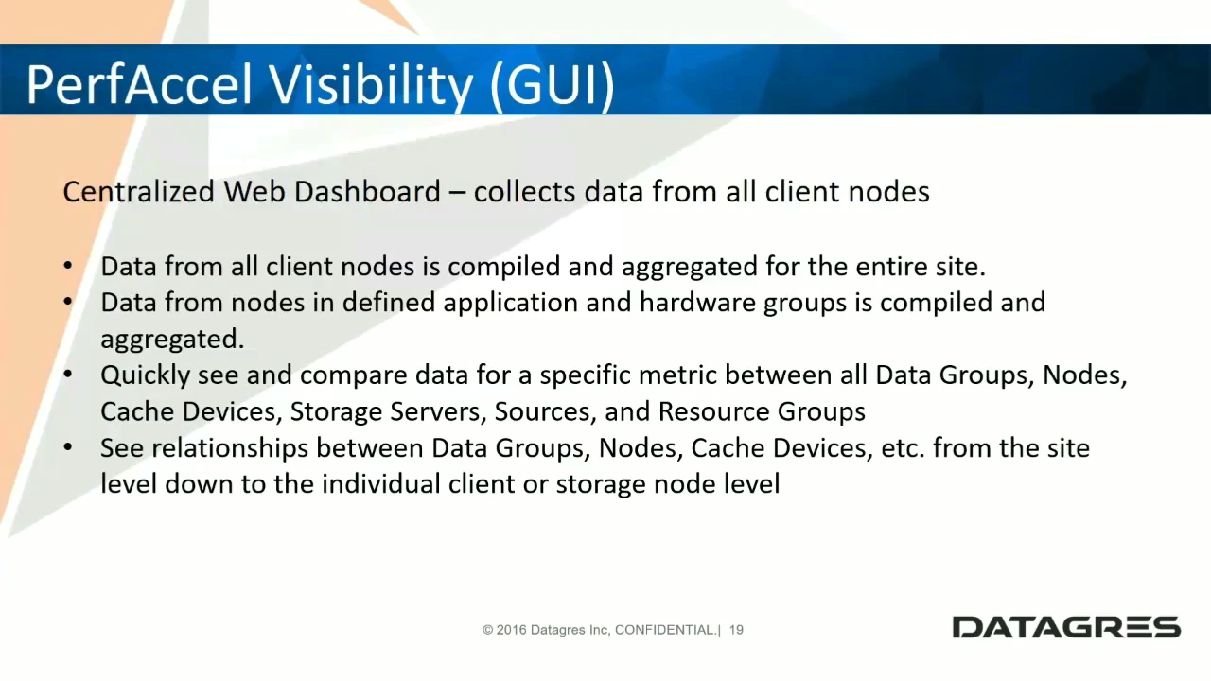
key("alt+Tab")
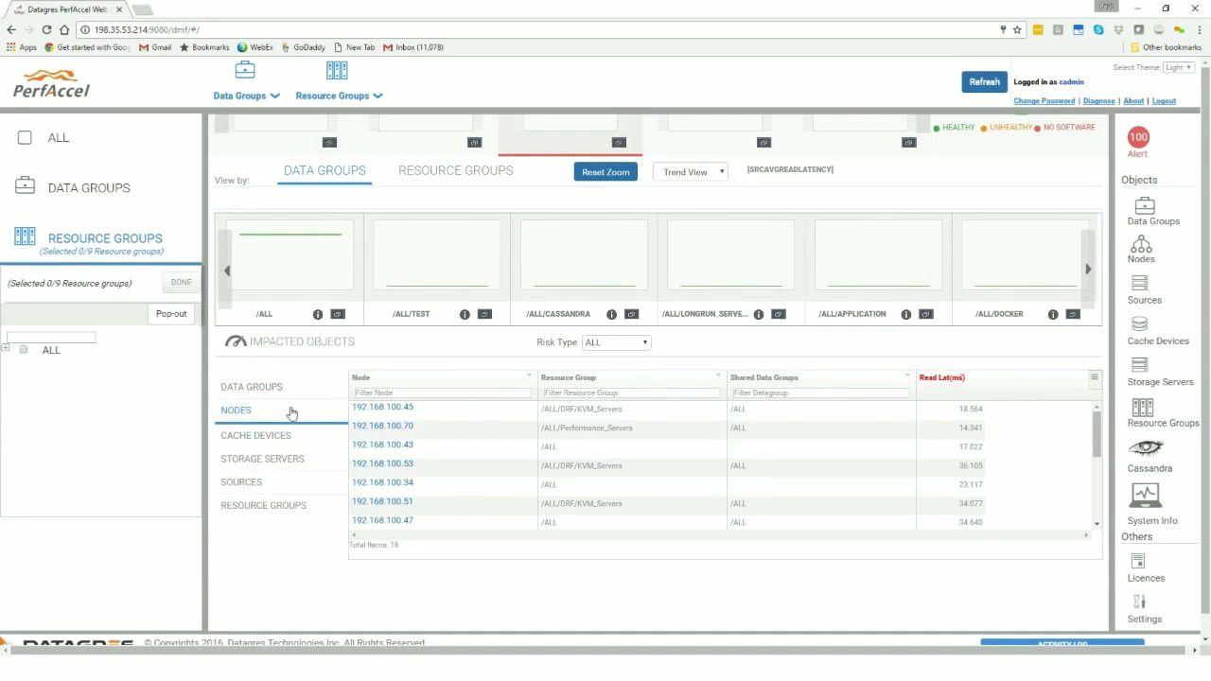
- Examine the cache, source and storage details of node 192.168.100.47 and close its detail view
left_click(394, 522)
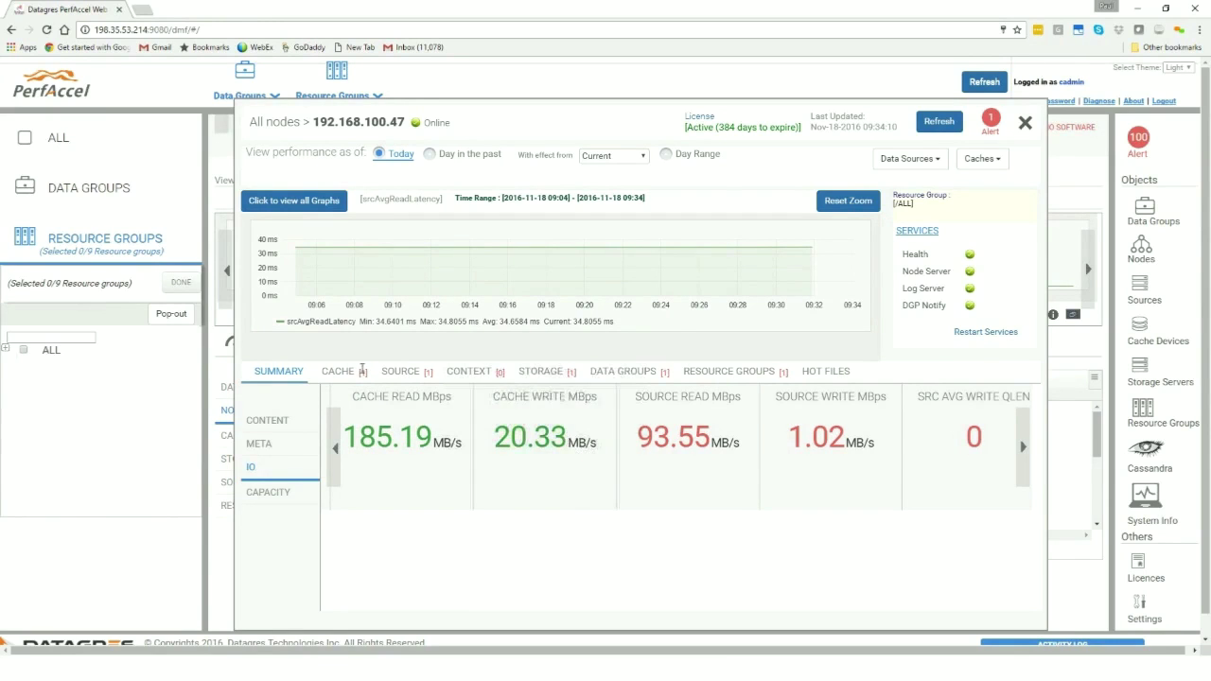
left_click(344, 374)
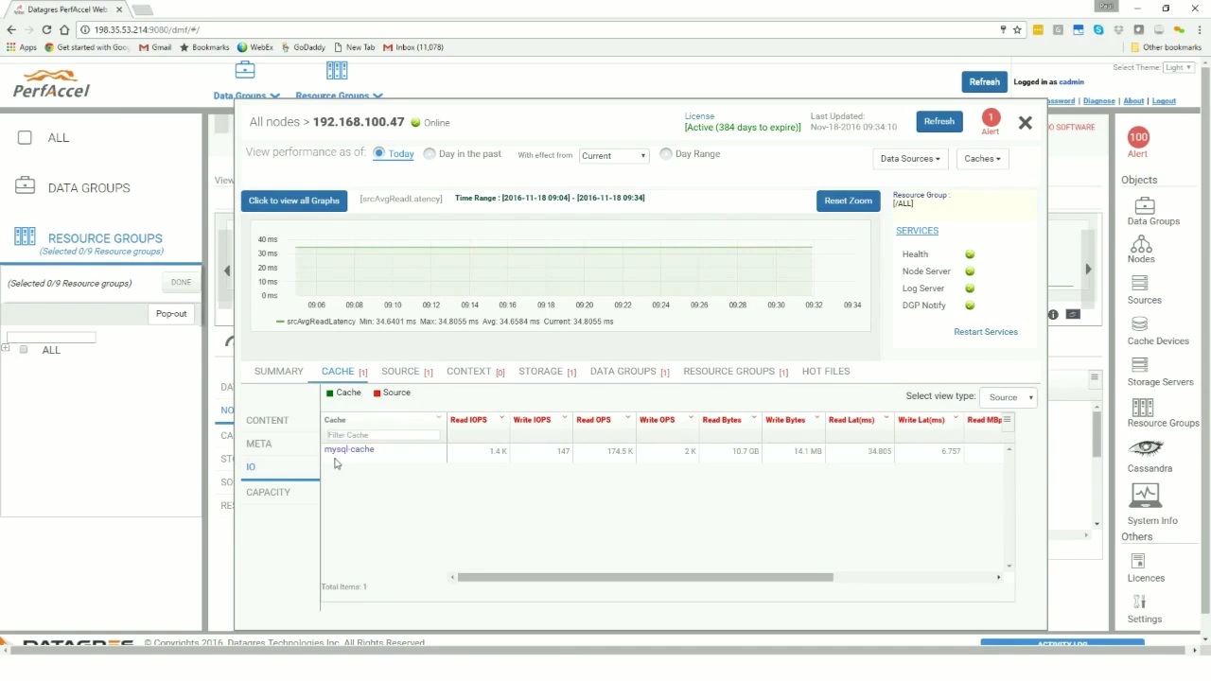
left_click(402, 374)
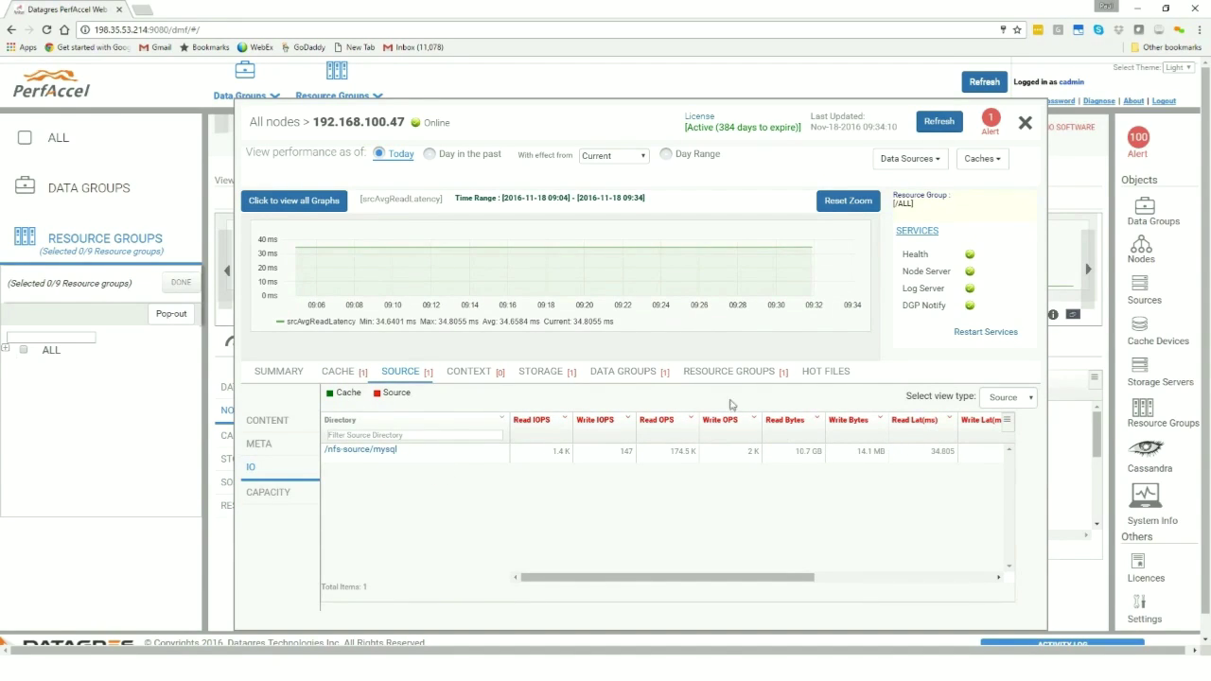
left_click(539, 371)
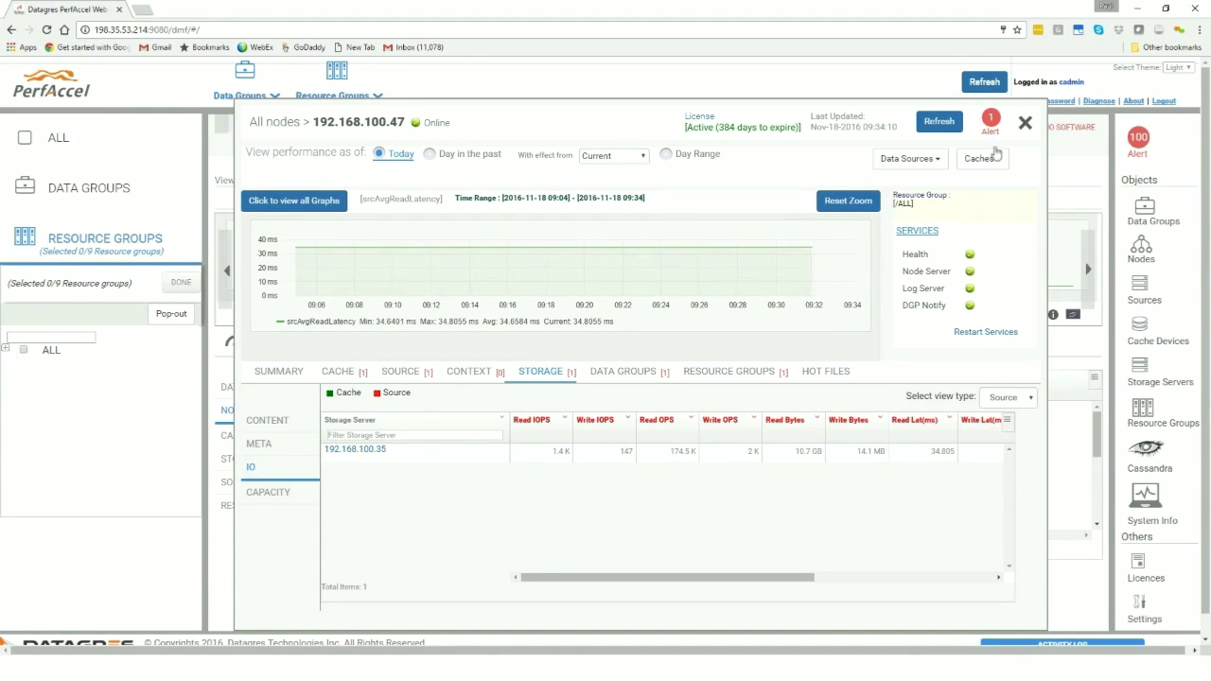
key("Escape")
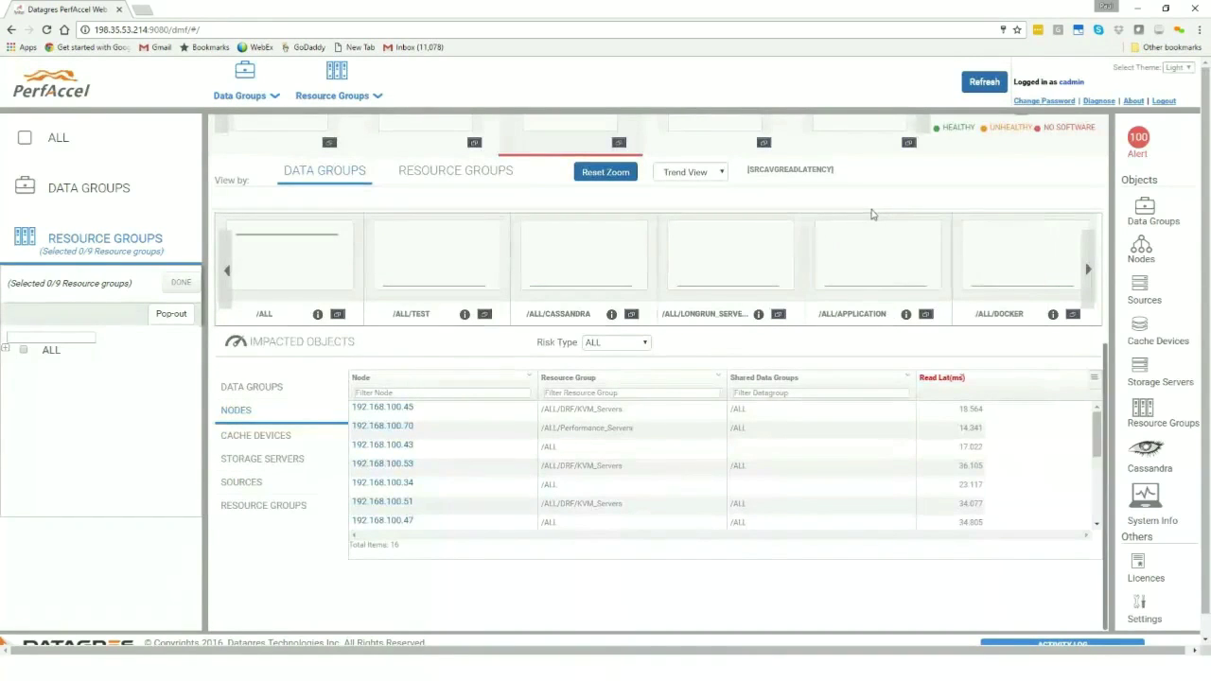
- Switch to the PowerPoint slide show and advance to the next slide
key("alt+Tab")
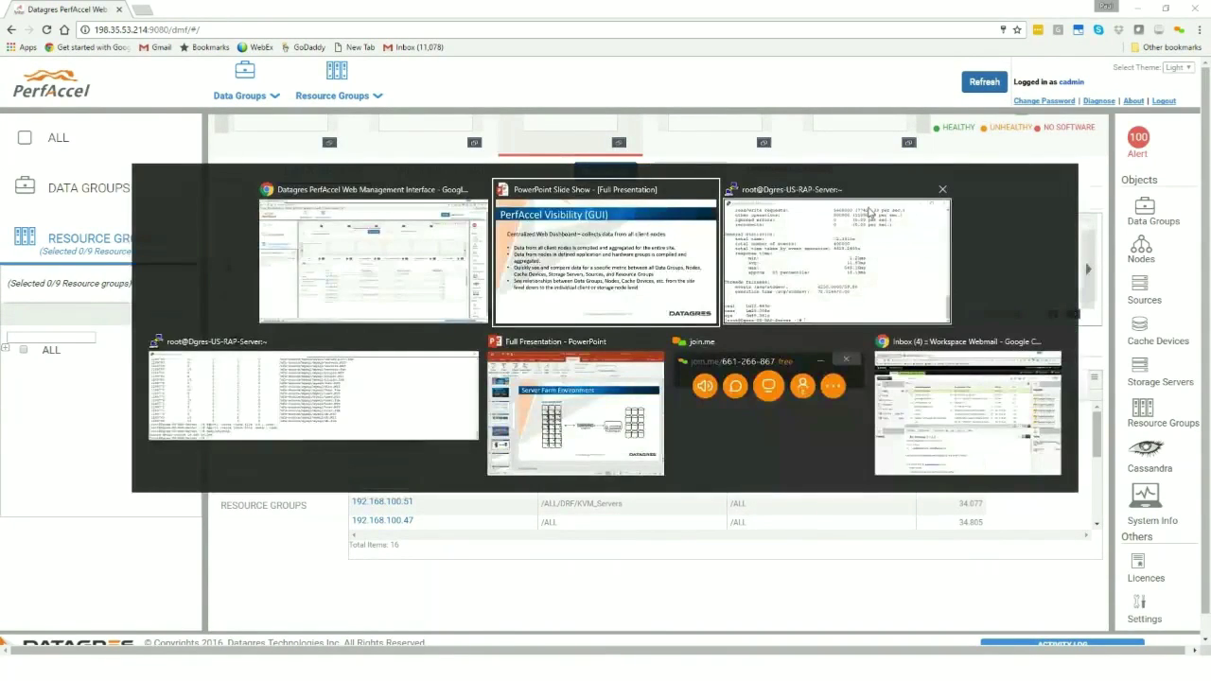
key("Right")
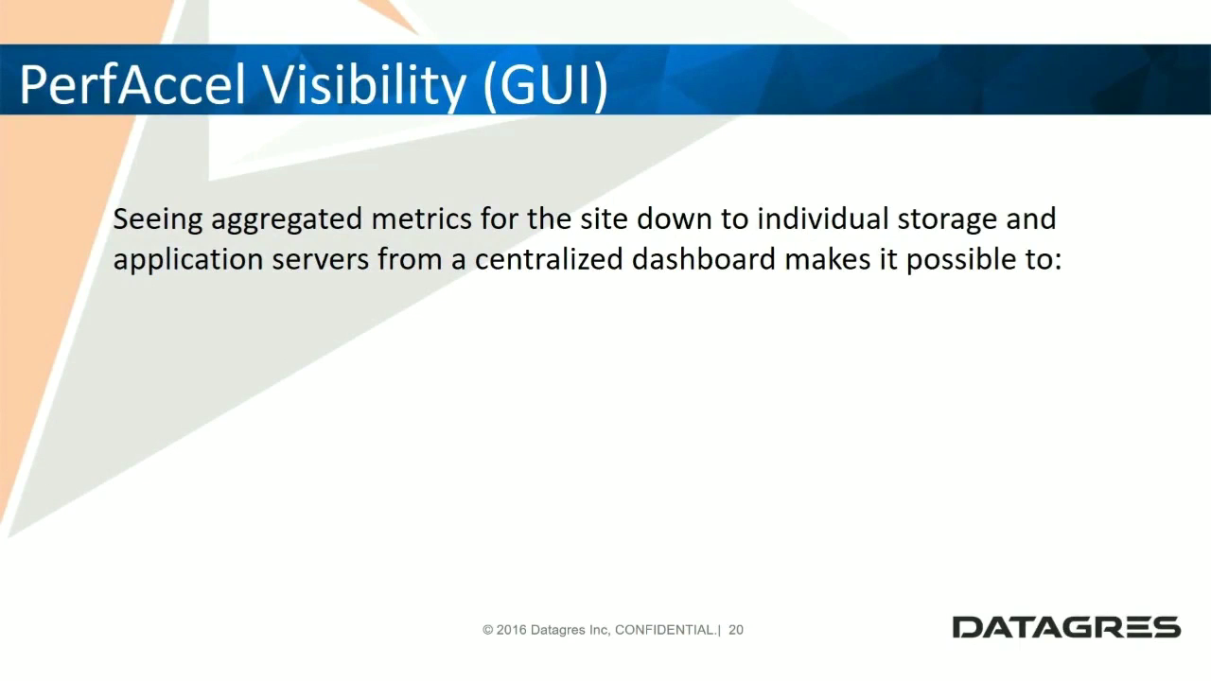
- Reveal the slide bullets about storage and application server relationships and drilling down to a single node, and switch to the PerfAccel dashboard
key("Right")
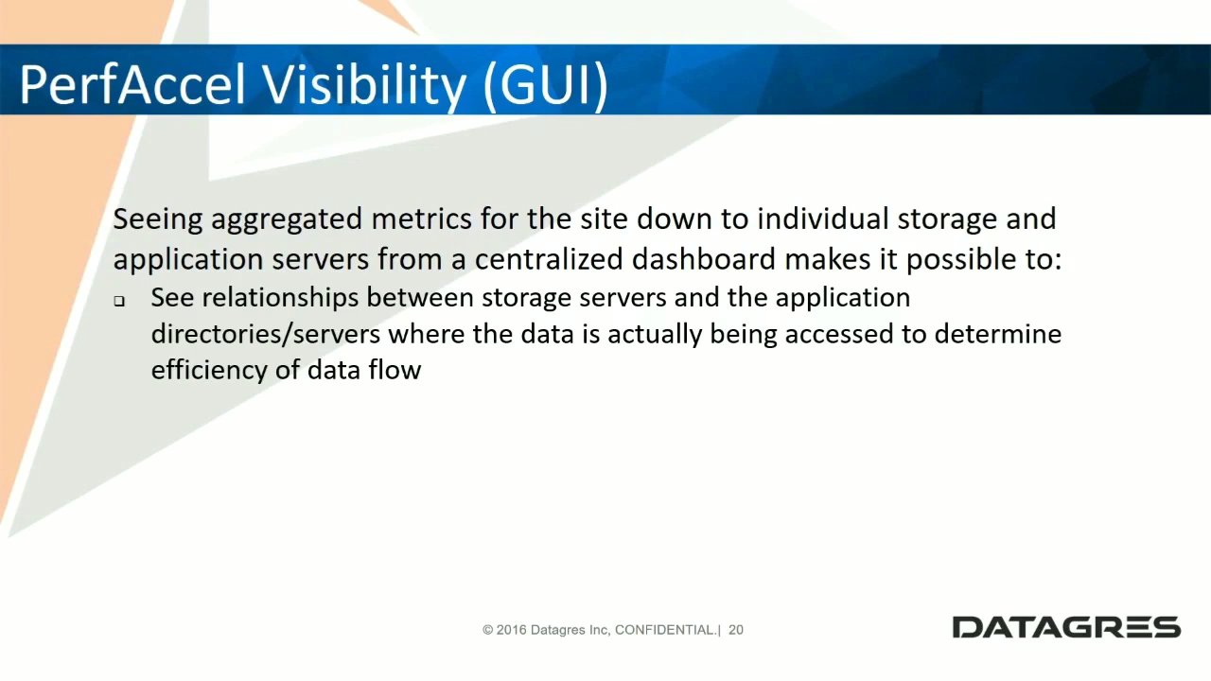
key("Right")
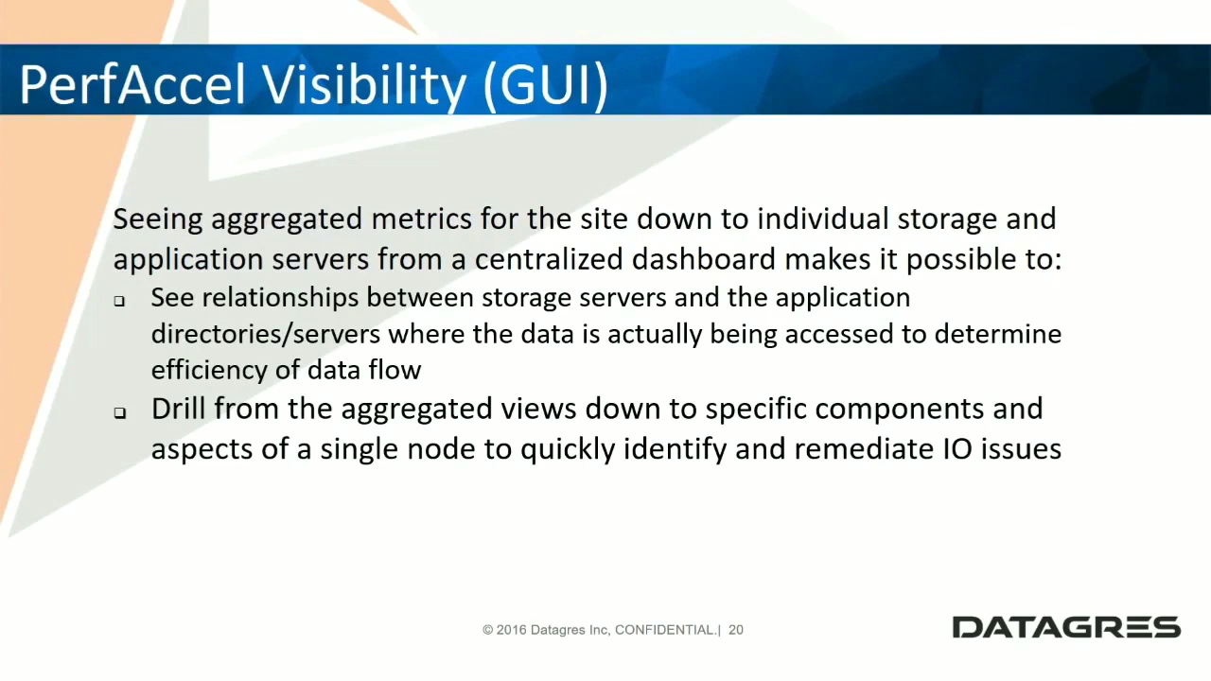
key("alt+Tab")
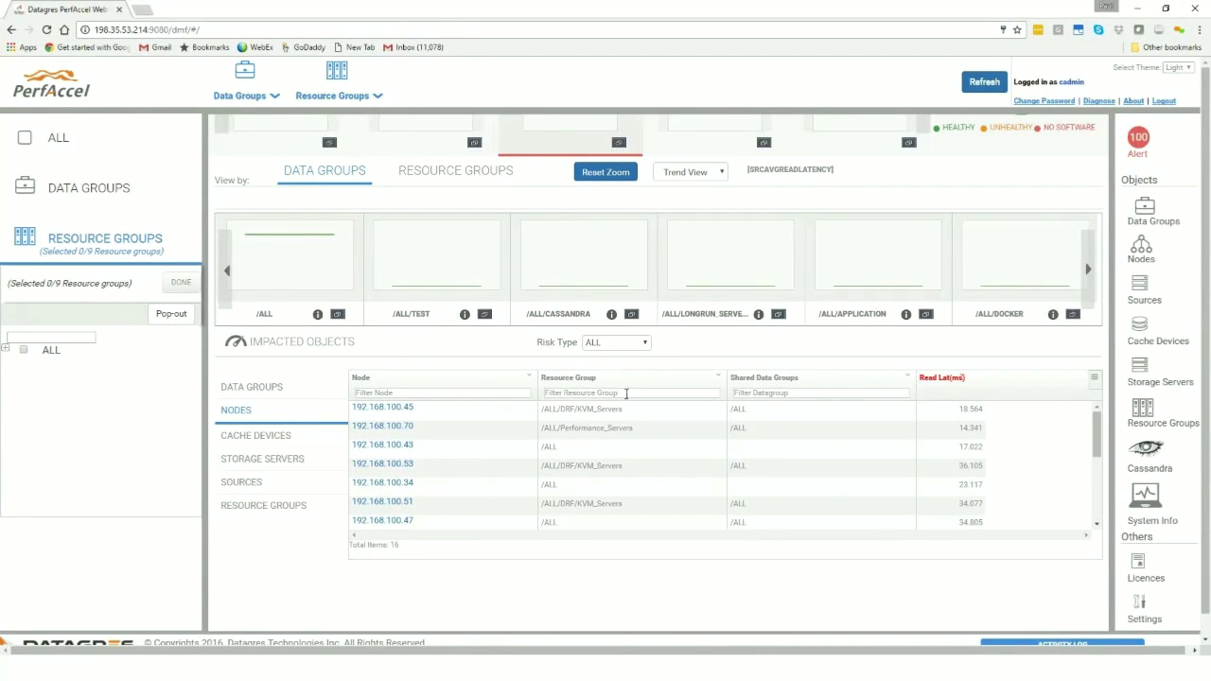
- Select the Source Read MBps performance metric for the data group graphs and the impacted nodes table
scroll(626, 393, "up", 2)
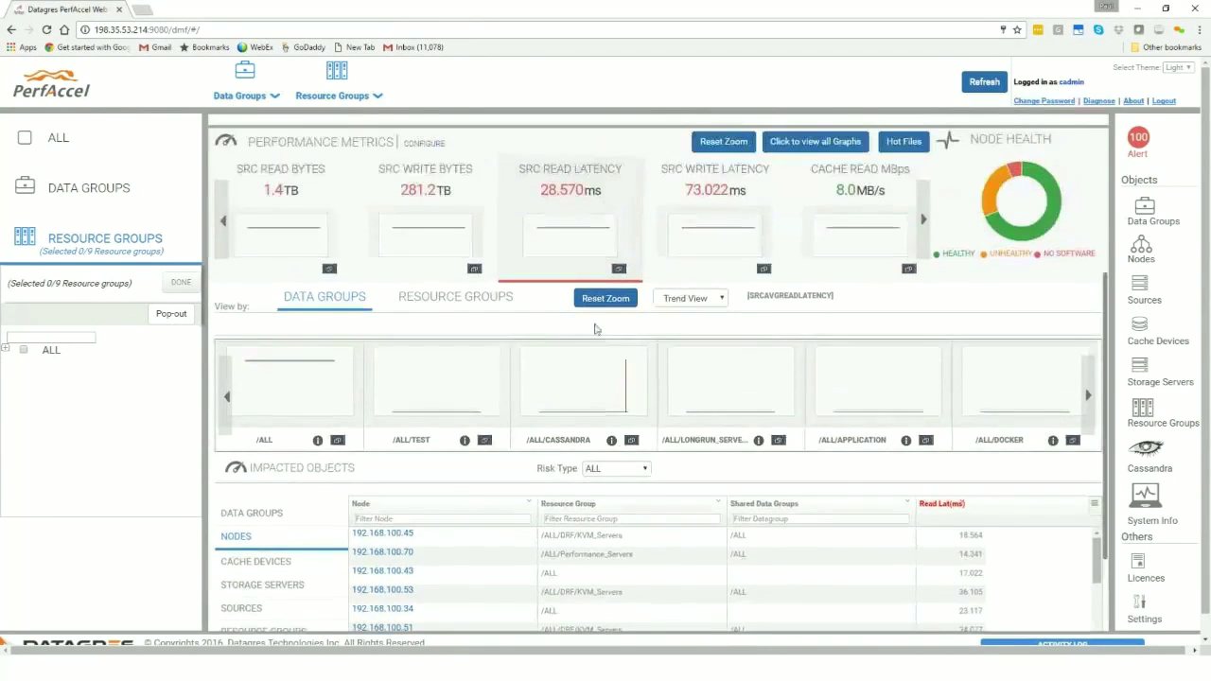
left_click(222, 225)
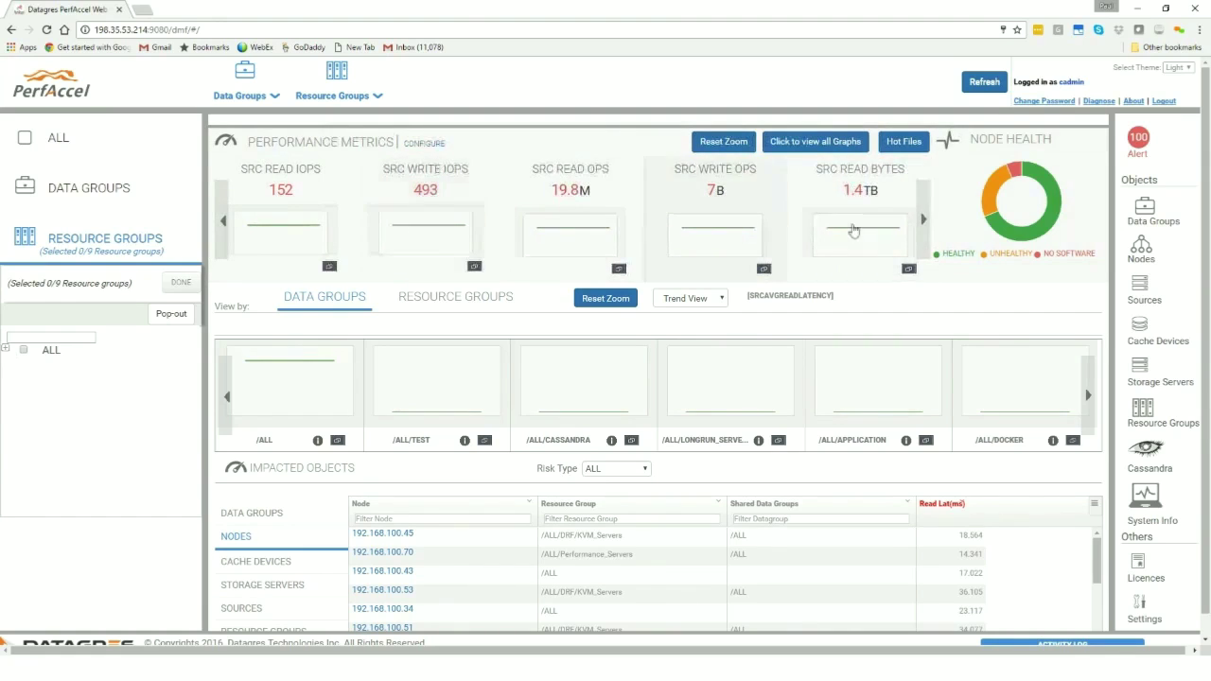
left_click(925, 223)
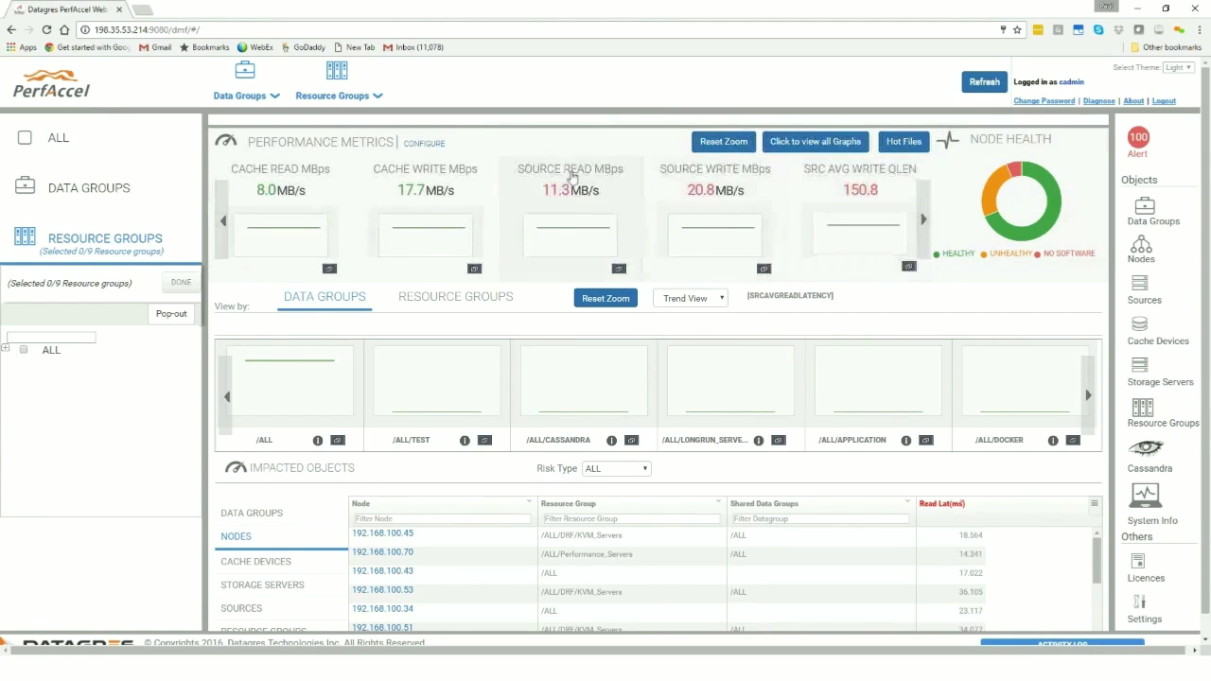
left_click(580, 169)
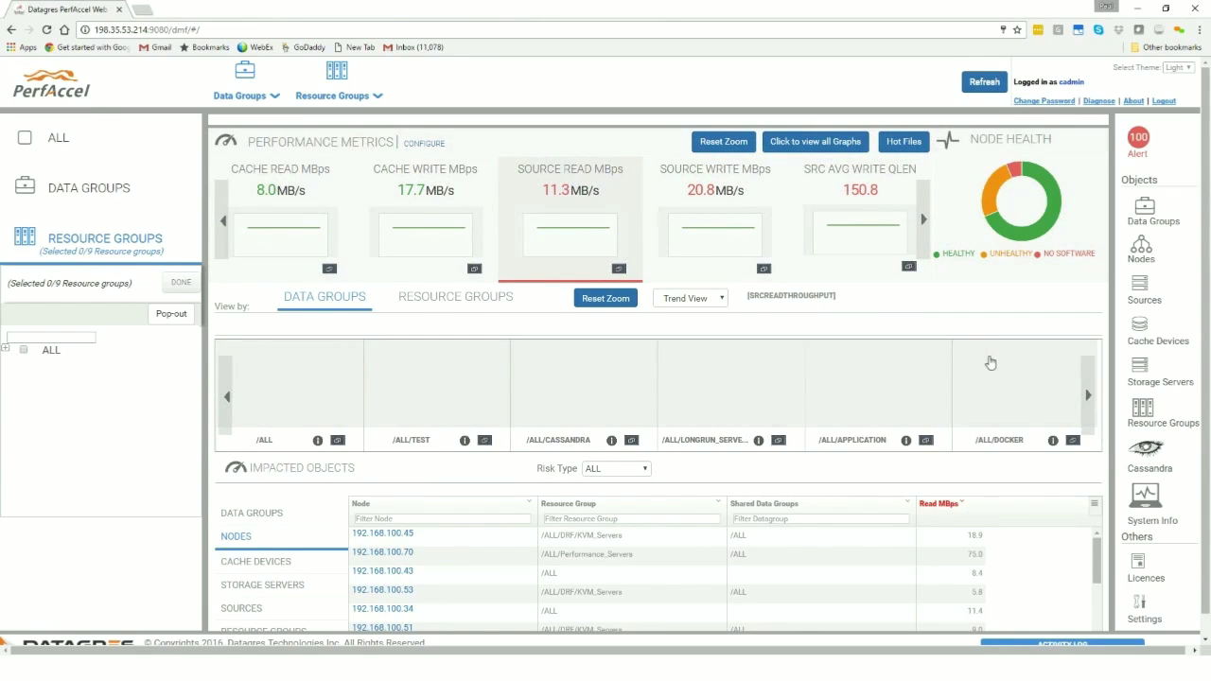
- Sort the impacted nodes table by Read MBps in descending order
scroll(1000, 482, "down", 5)
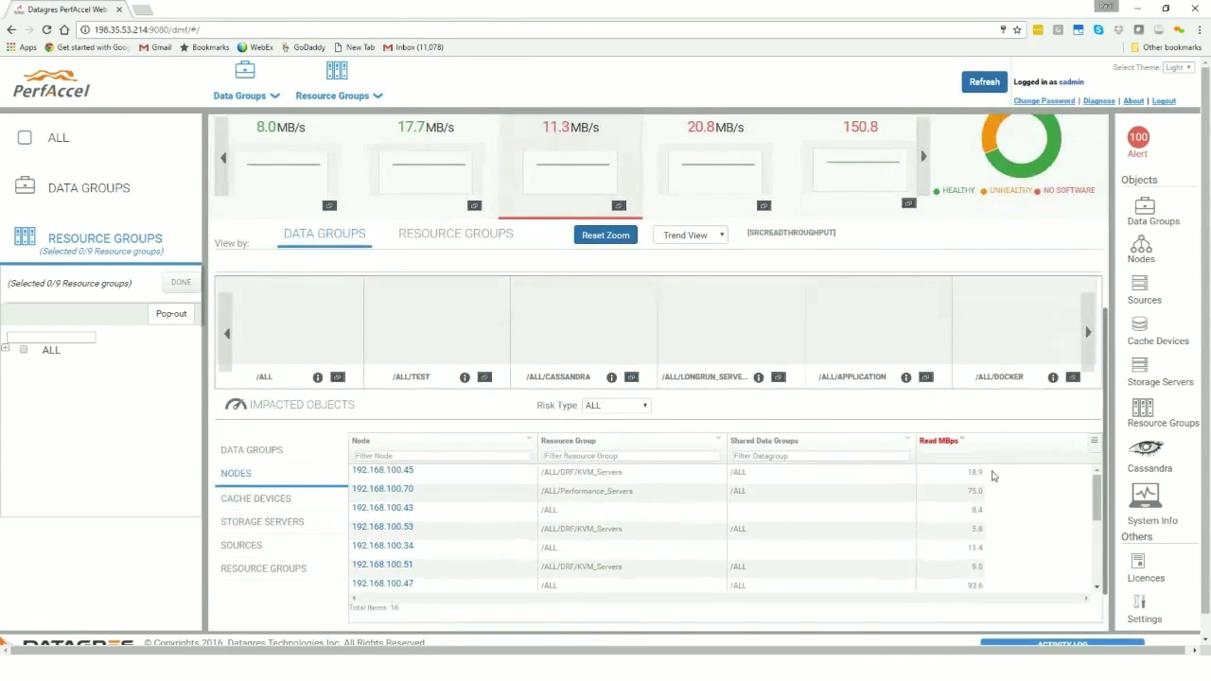
scroll(1000, 487, "up", 5)
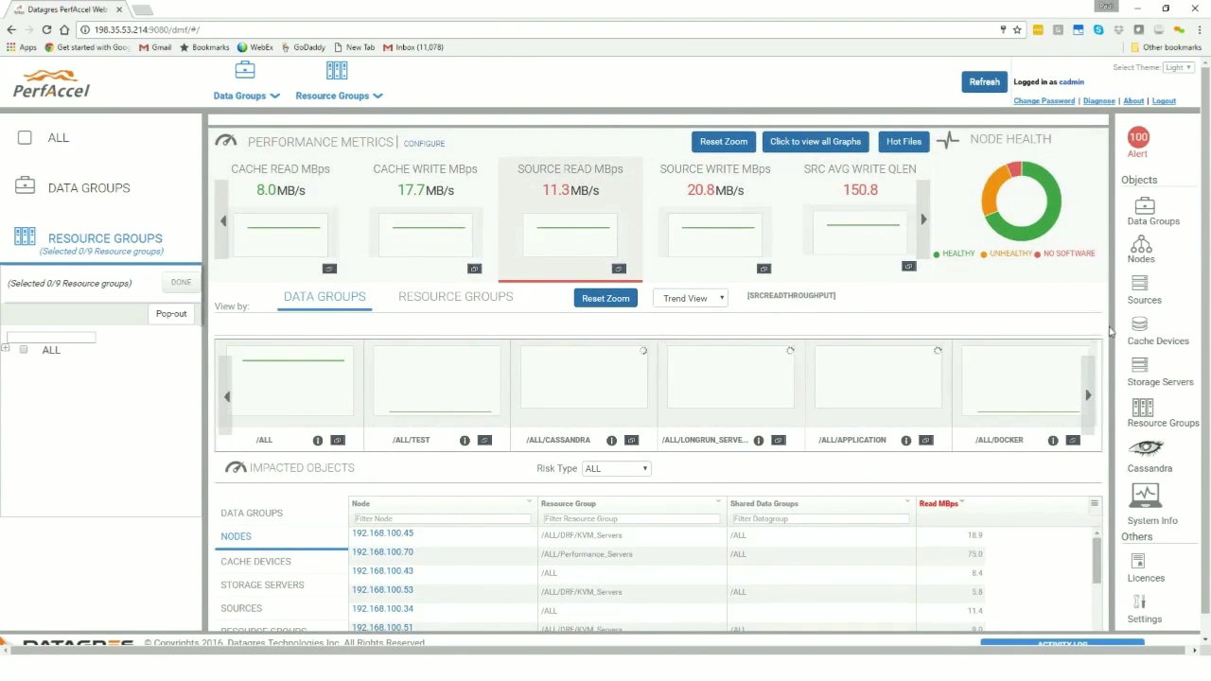
scroll(218, 416, "down", 1)
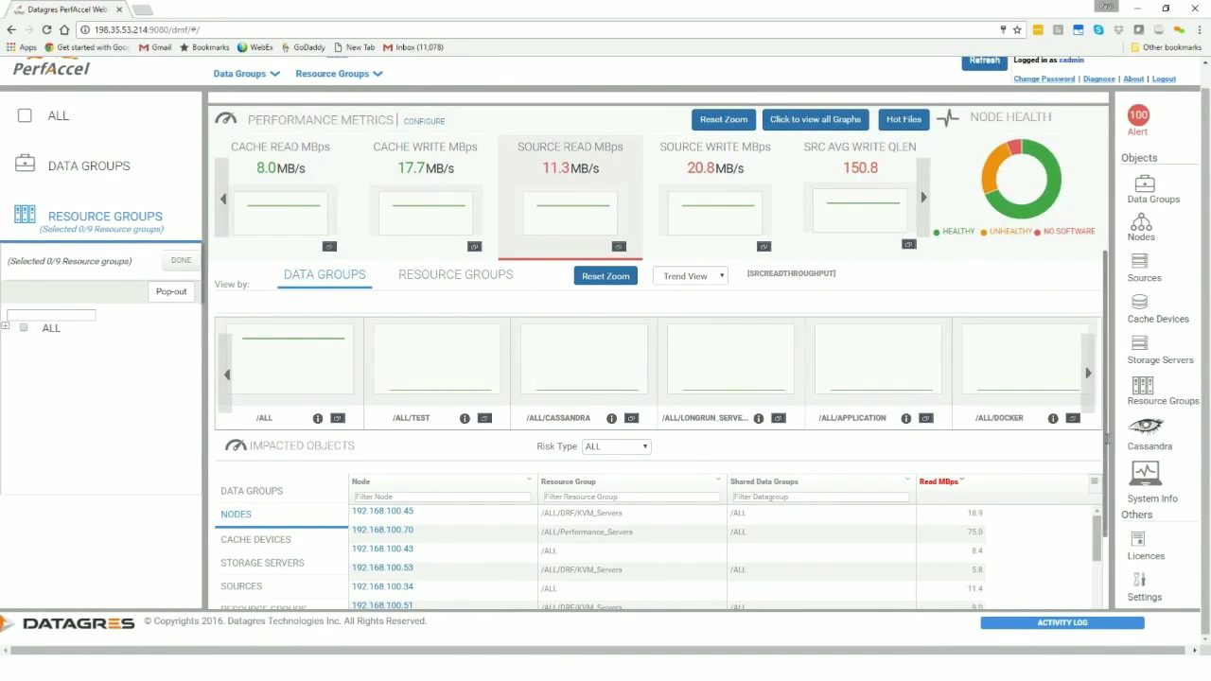
scroll(1105, 445, "down", 3)
left_click(941, 358)
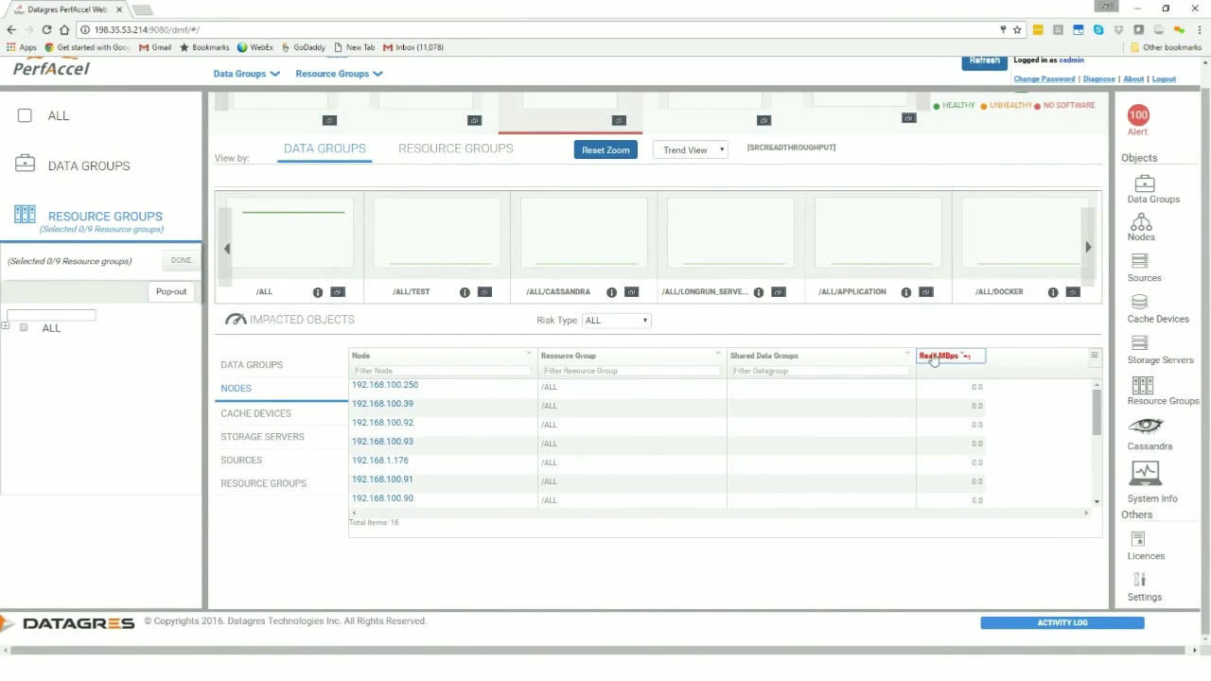
left_click(935, 359)
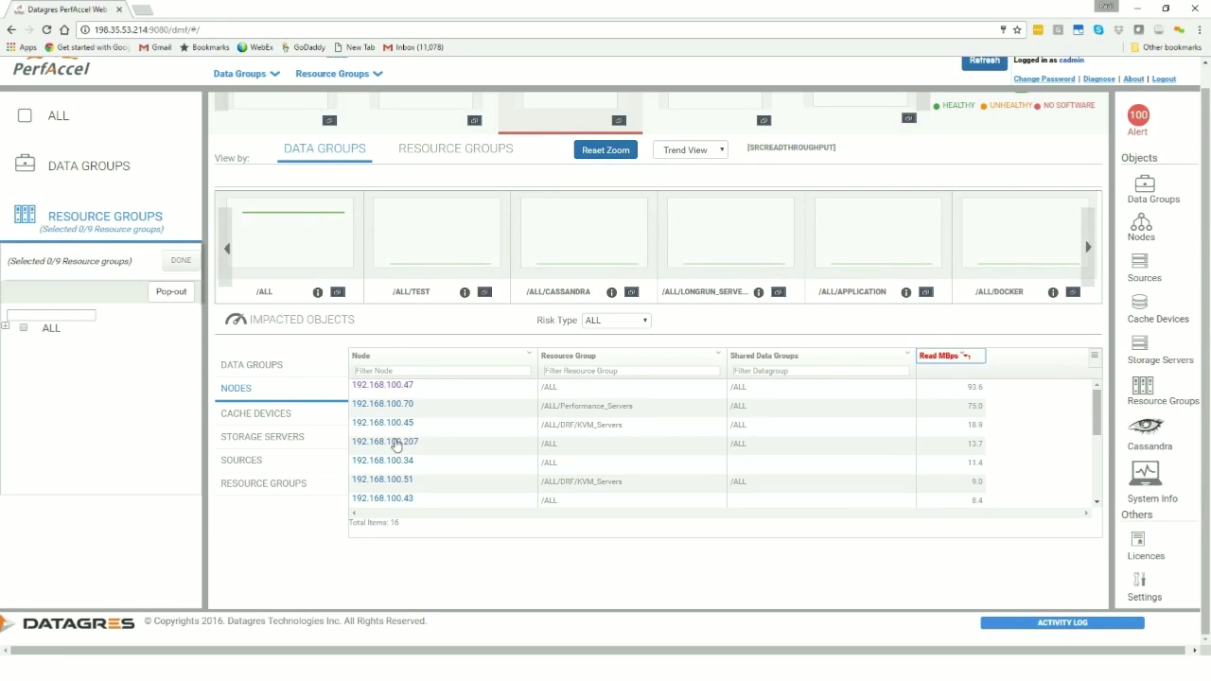
- View the performance summary of node 192.168.100.47 and close its detail view
left_click(395, 386)
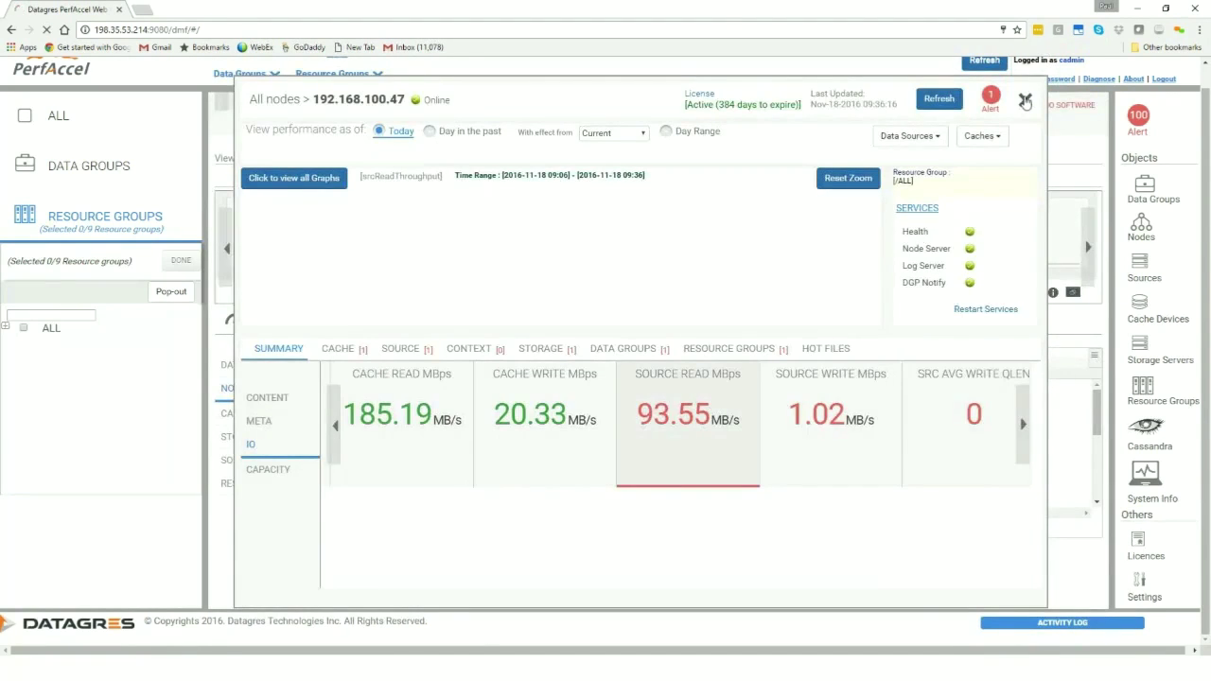
left_click(1024, 100)
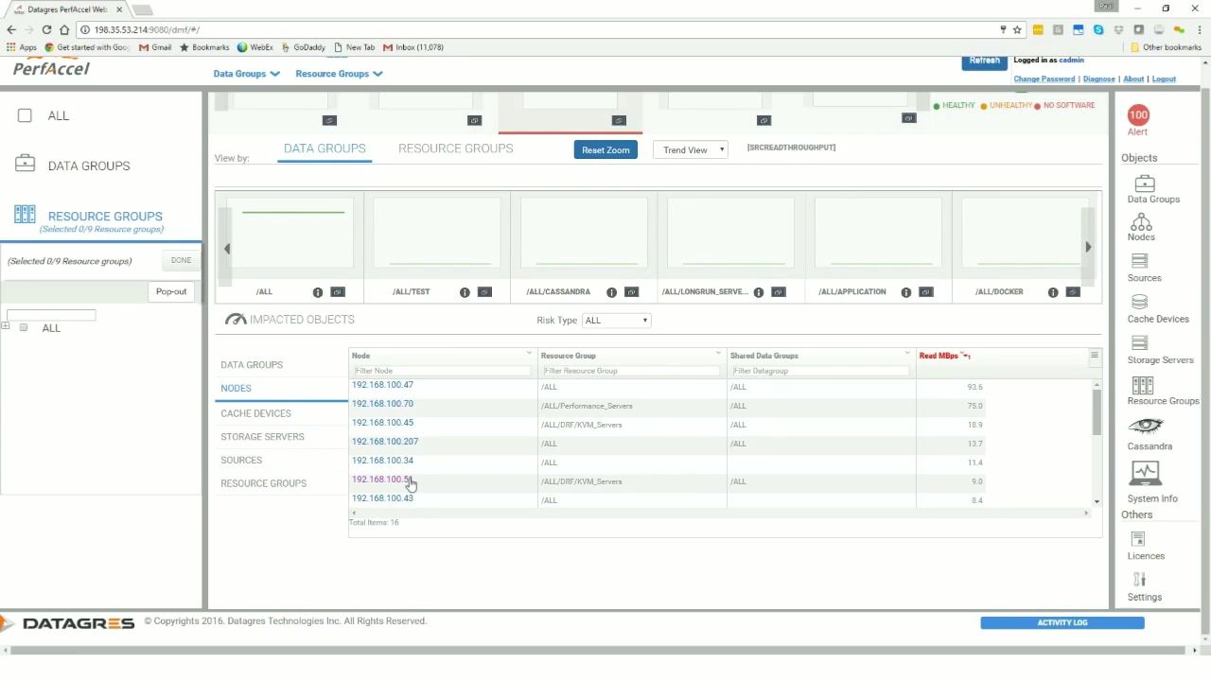
- Examine the cache and source directory IO metrics of node 192.168.100.51
left_click(395, 480)
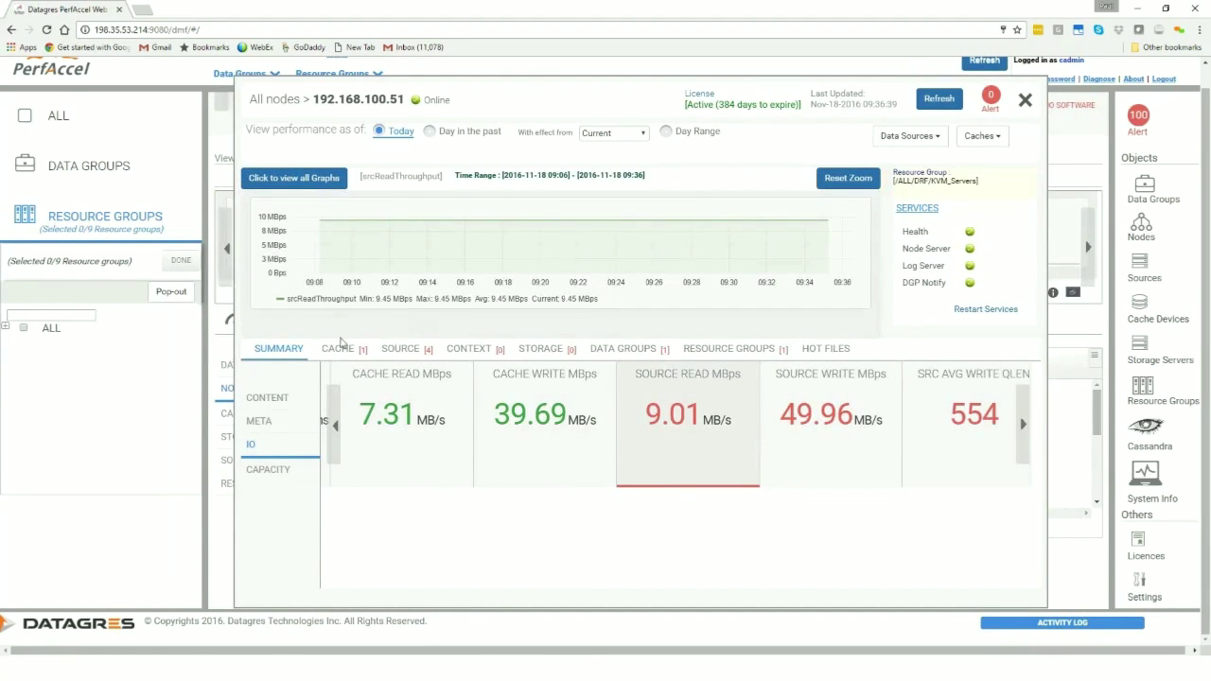
left_click(333, 352)
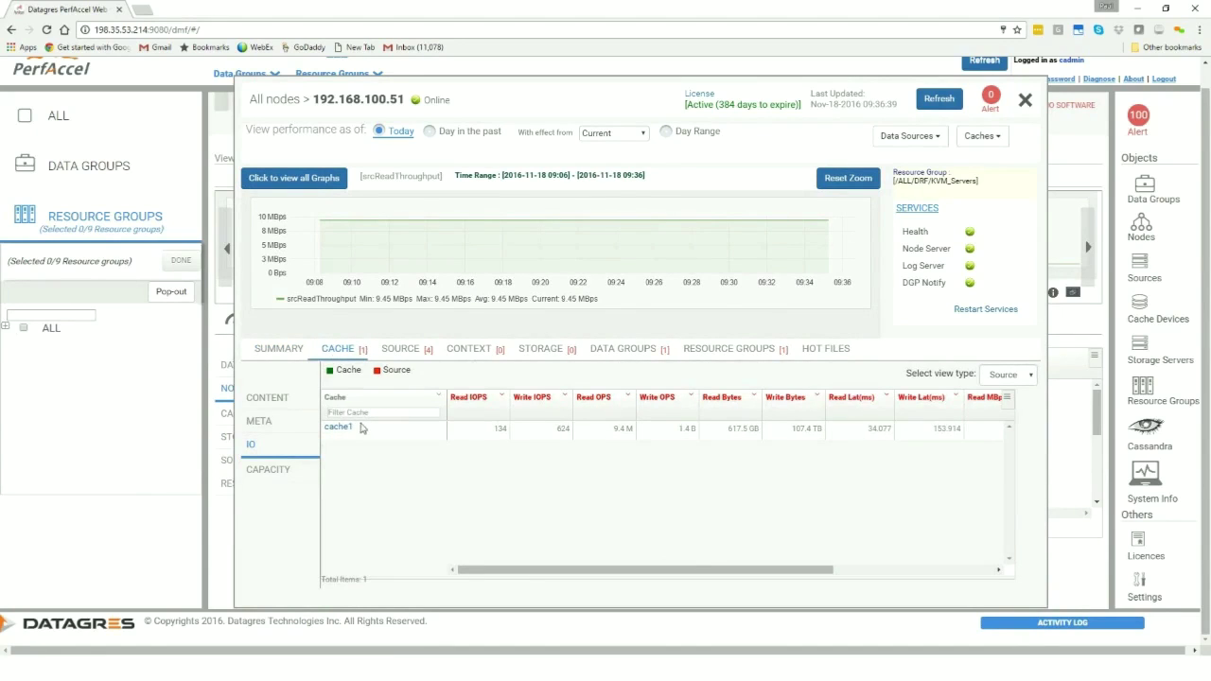
left_click(399, 350)
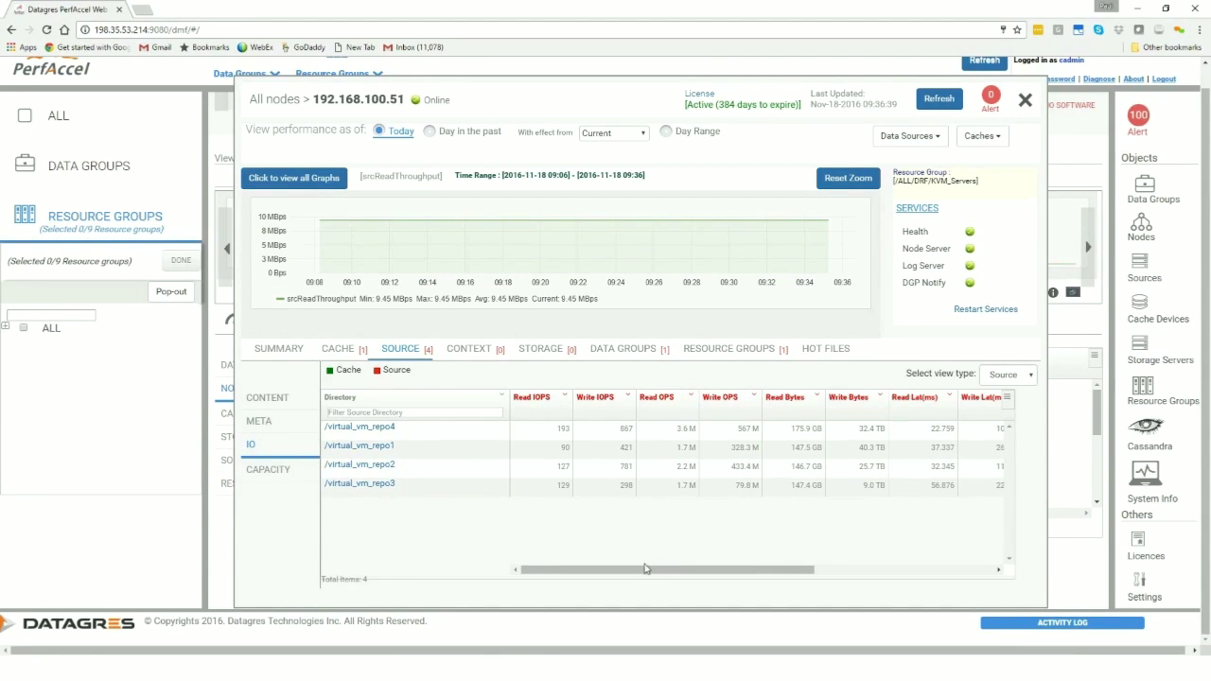
left_click_drag(641, 573, 781, 558)
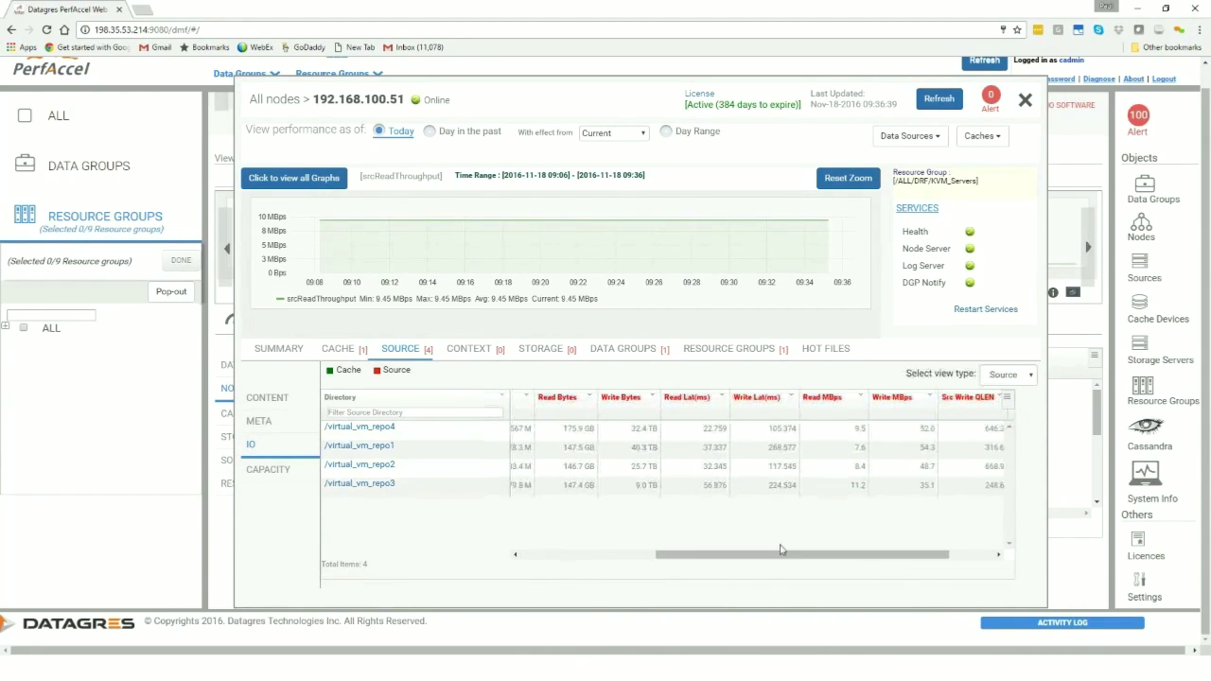
- Sort the node's source directories by source Read MBps in descending order and compare their throughput
left_click(816, 399)
left_click(821, 397)
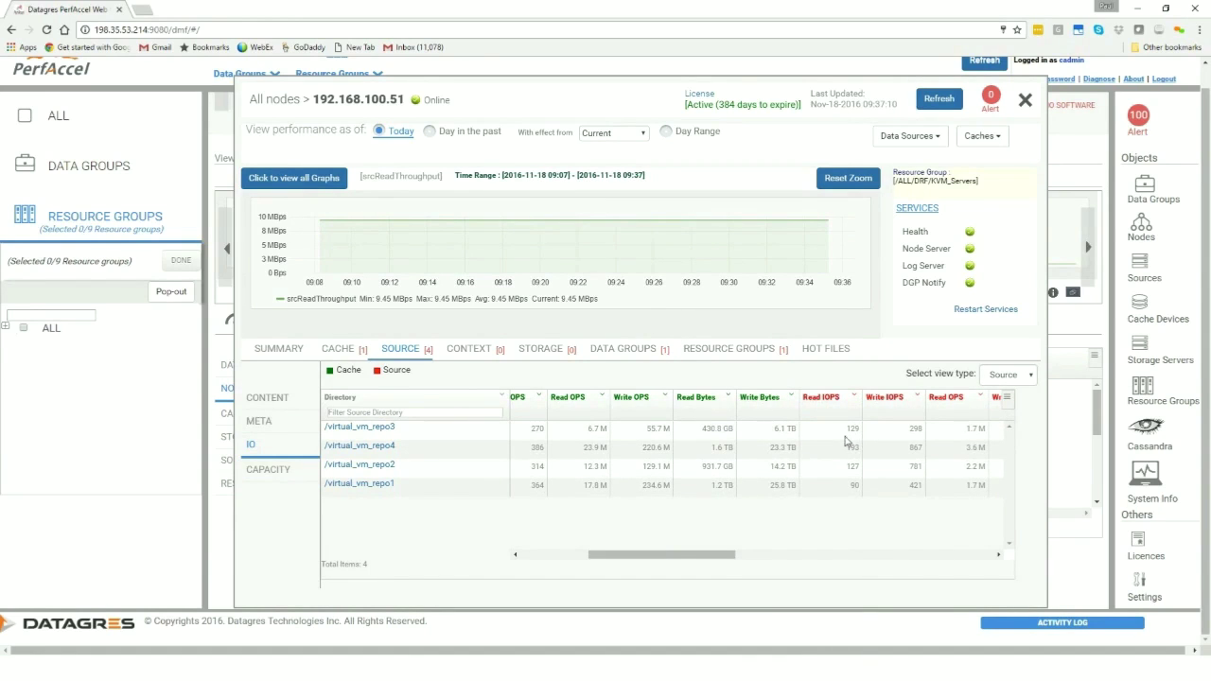
left_click_drag(695, 556, 795, 556)
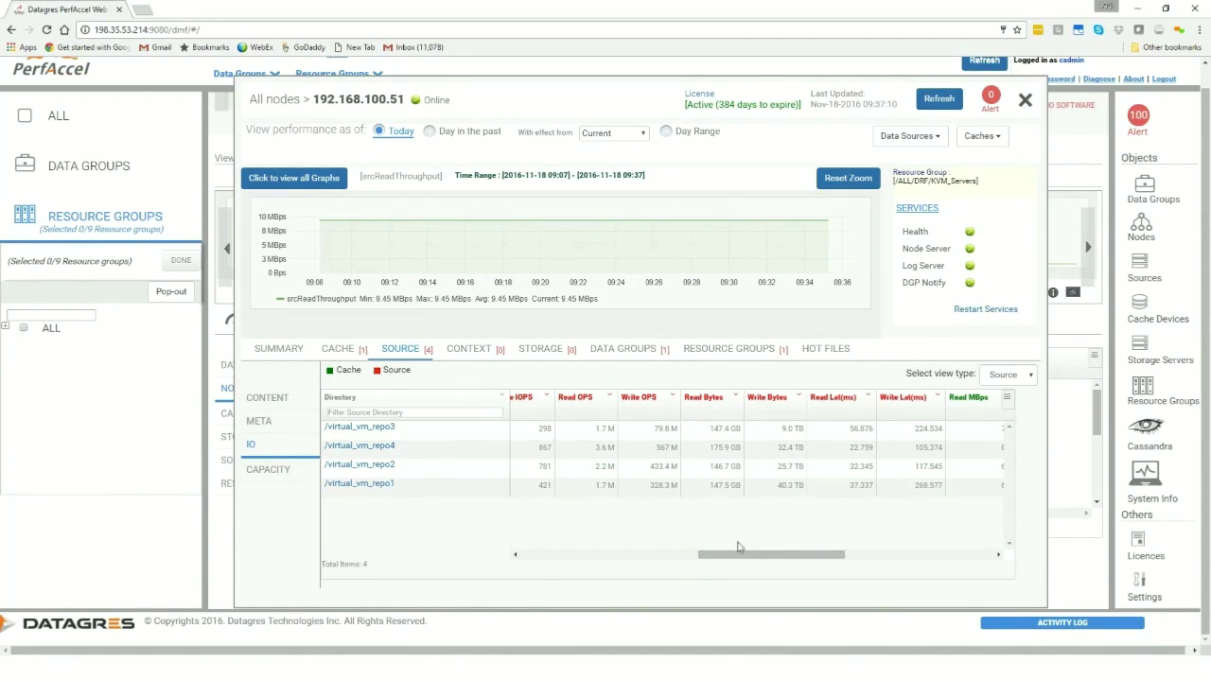
left_click_drag(741, 558, 816, 558)
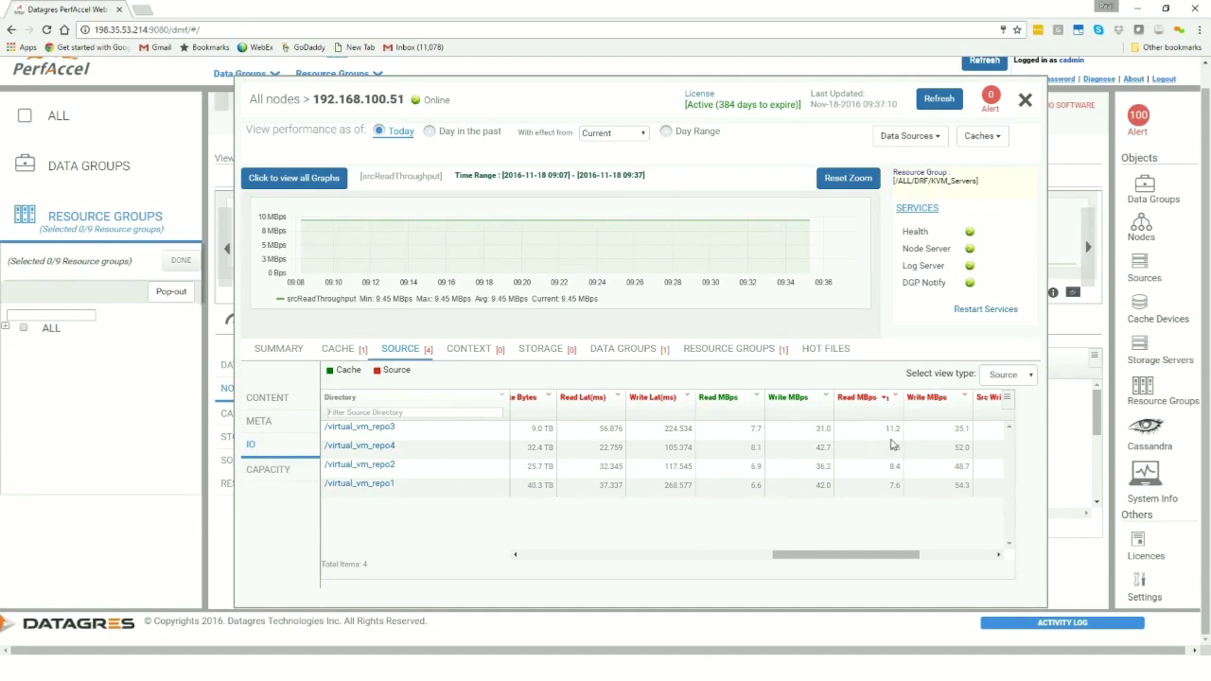
- Close the detail view of node 192.168.100.51 and switch to the PowerPoint slide show
left_click(1023, 100)
key("alt+Tab")
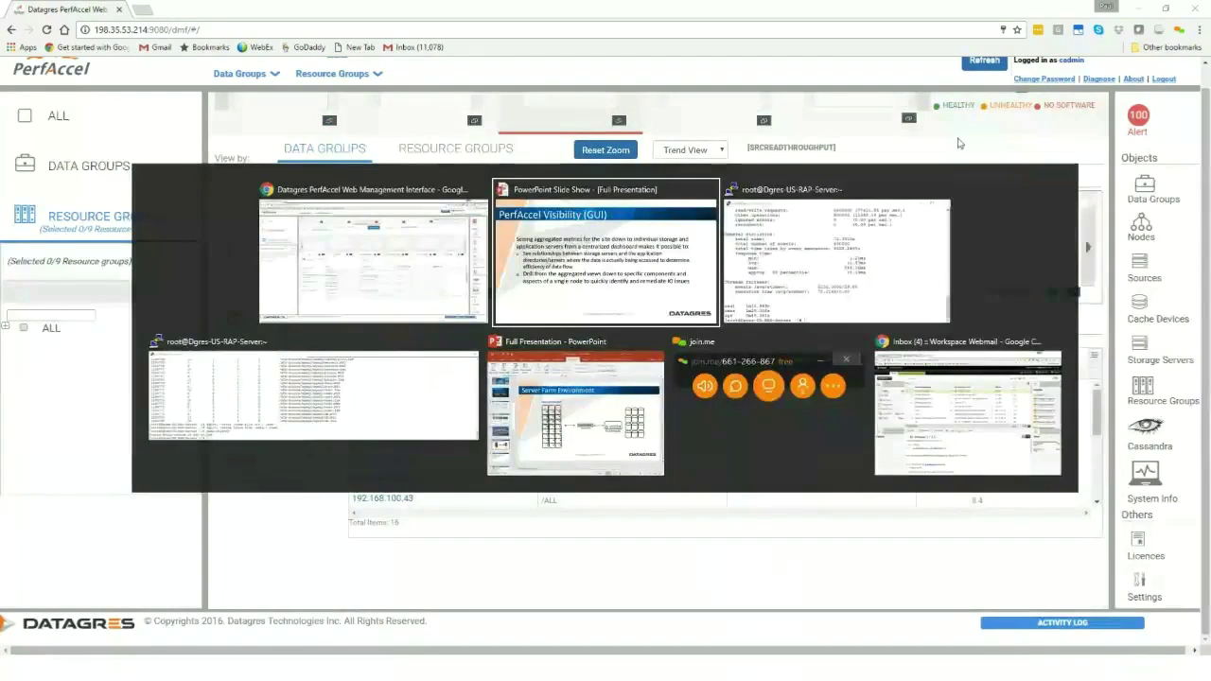